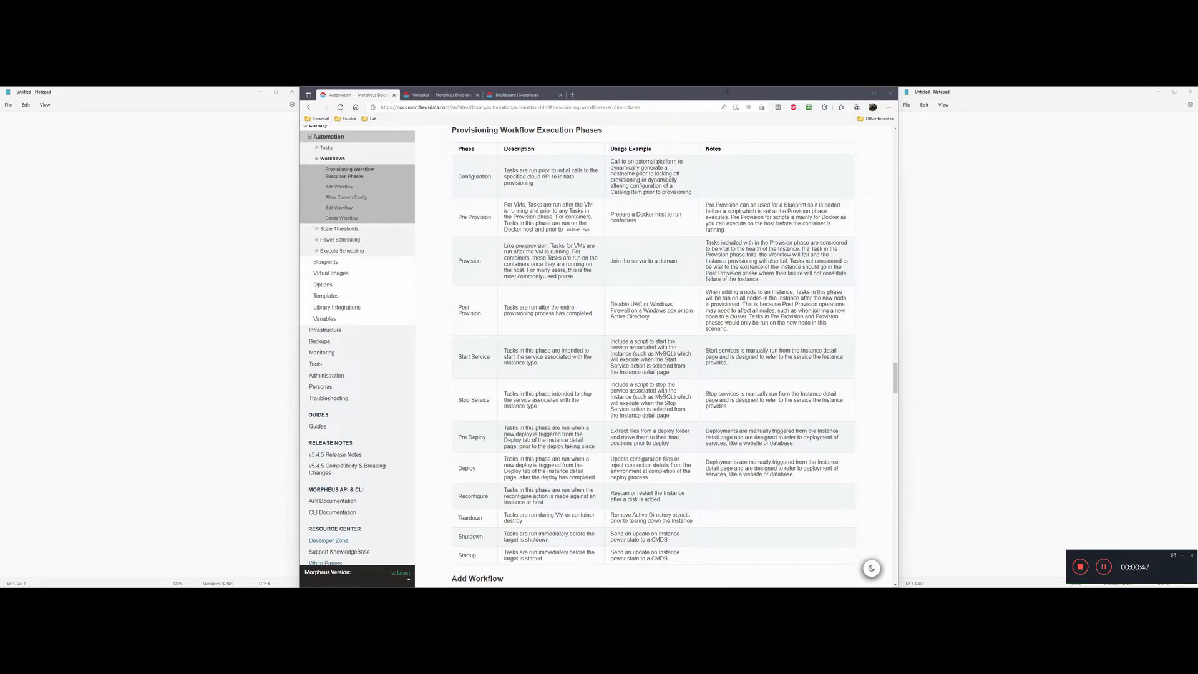
# Examine the instance variables under Common Examples in the Morpheus variables documentation, highlighting instance.hostname and instance.name
pyautogui.click(438, 94)
pyautogui.scroll(8, 634, 88)
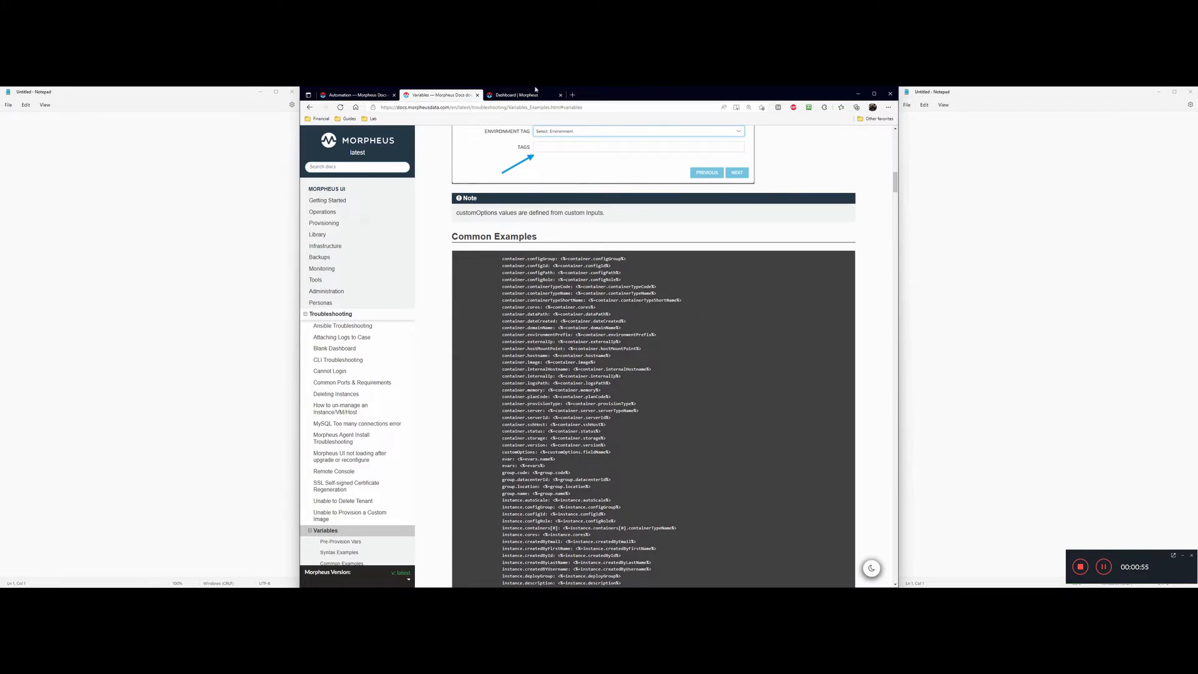
pyautogui.scroll(-8, 657, 89)
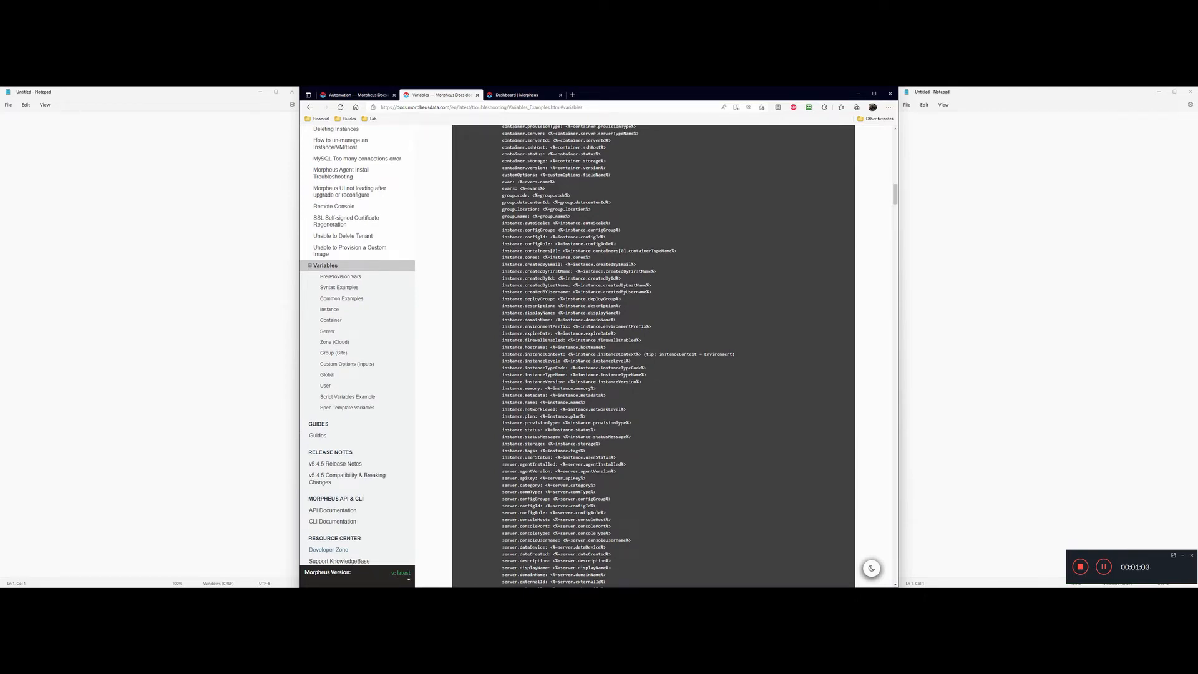
pyautogui.moveTo(502, 222); pyautogui.dragTo(617, 459)
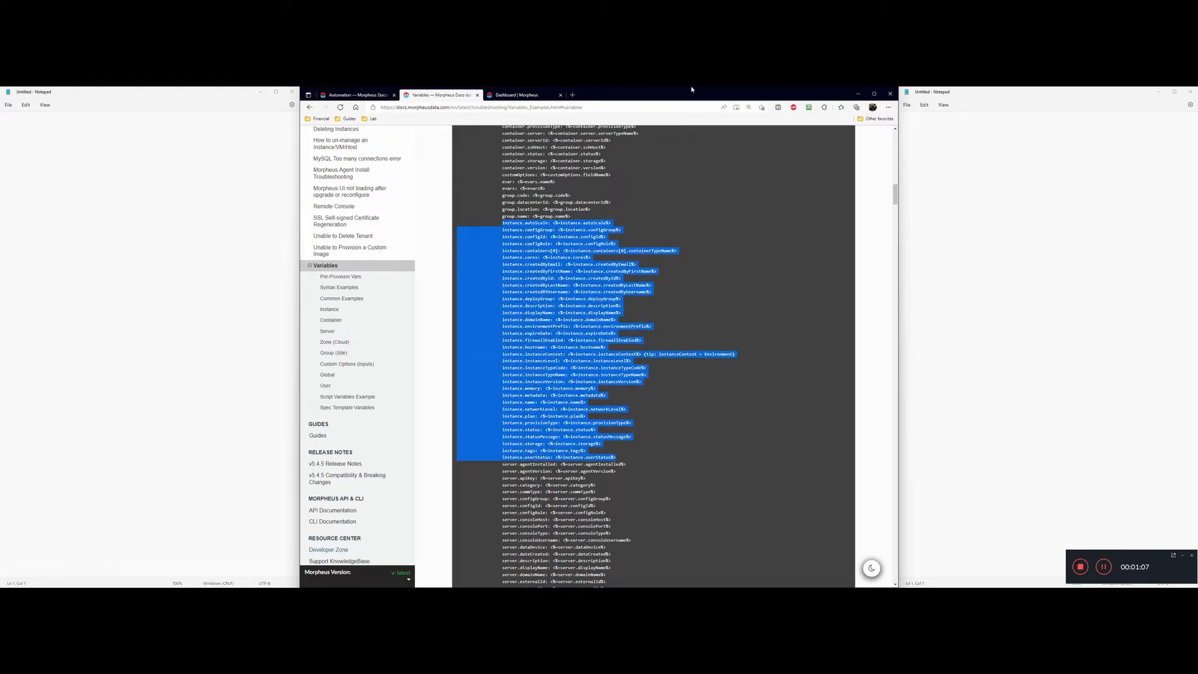
pyautogui.click(702, 89)
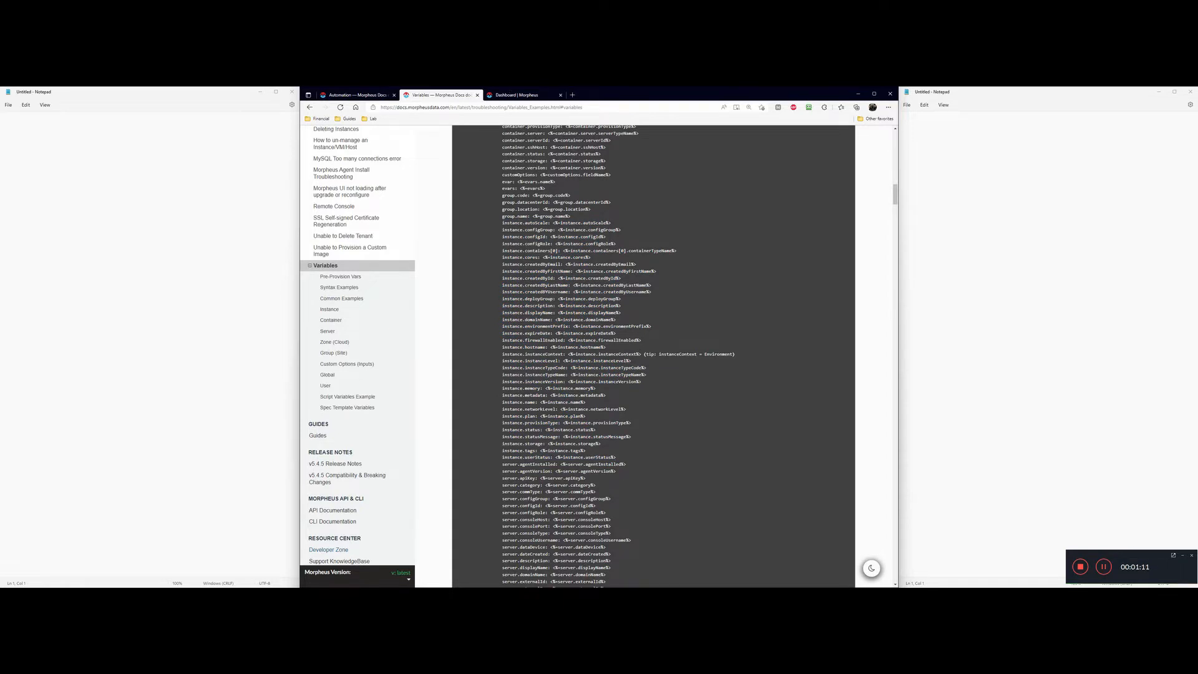
pyautogui.moveTo(504, 347); pyautogui.dragTo(543, 347)
pyautogui.moveTo(500, 402); pyautogui.dragTo(535, 402)
# Review the Python script of the Print Config Spec automation task in Morpheus, highlighting its spec key, and close the task without saving
pyautogui.click(527, 94)
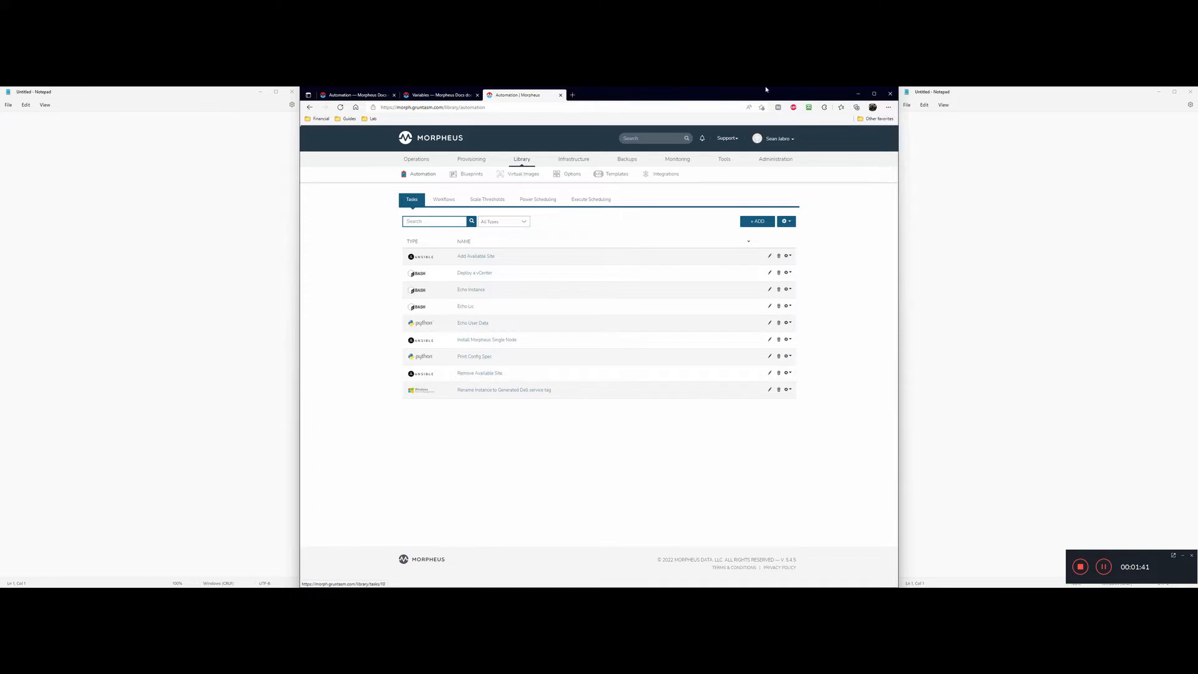
pyautogui.click(769, 355)
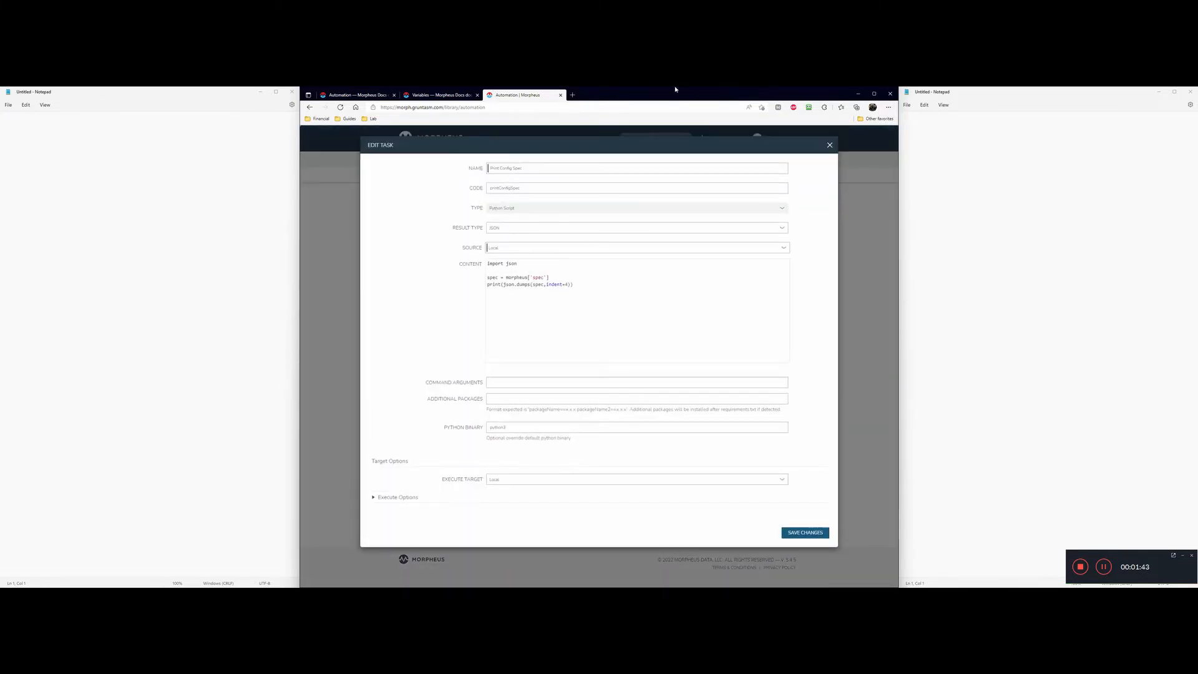
pyautogui.moveTo(573, 284); pyautogui.dragTo(488, 278)
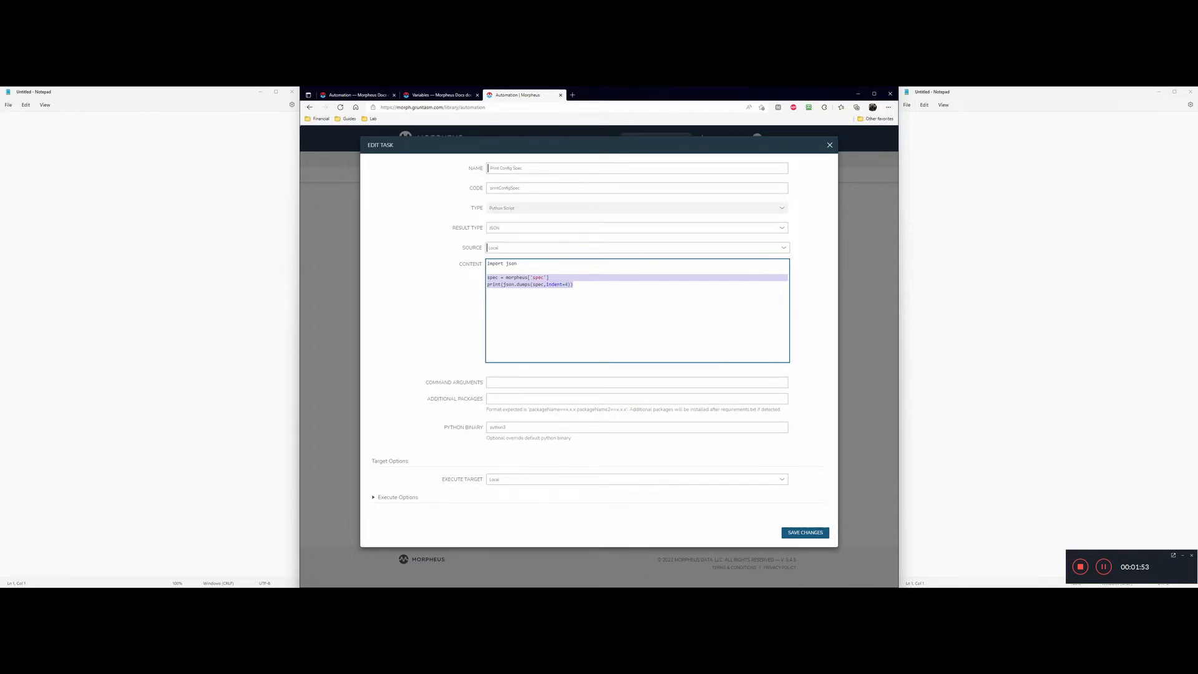
pyautogui.click(530, 277)
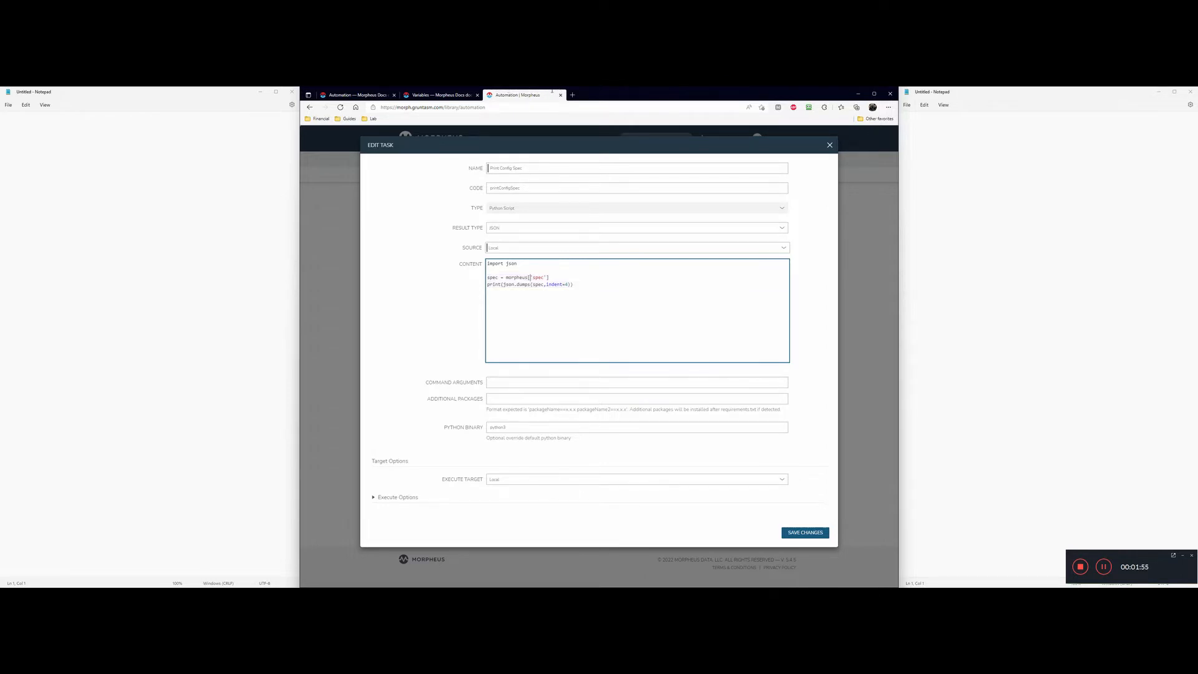
pyautogui.moveTo(532, 278); pyautogui.dragTo(547, 278)
pyautogui.click(829, 145)
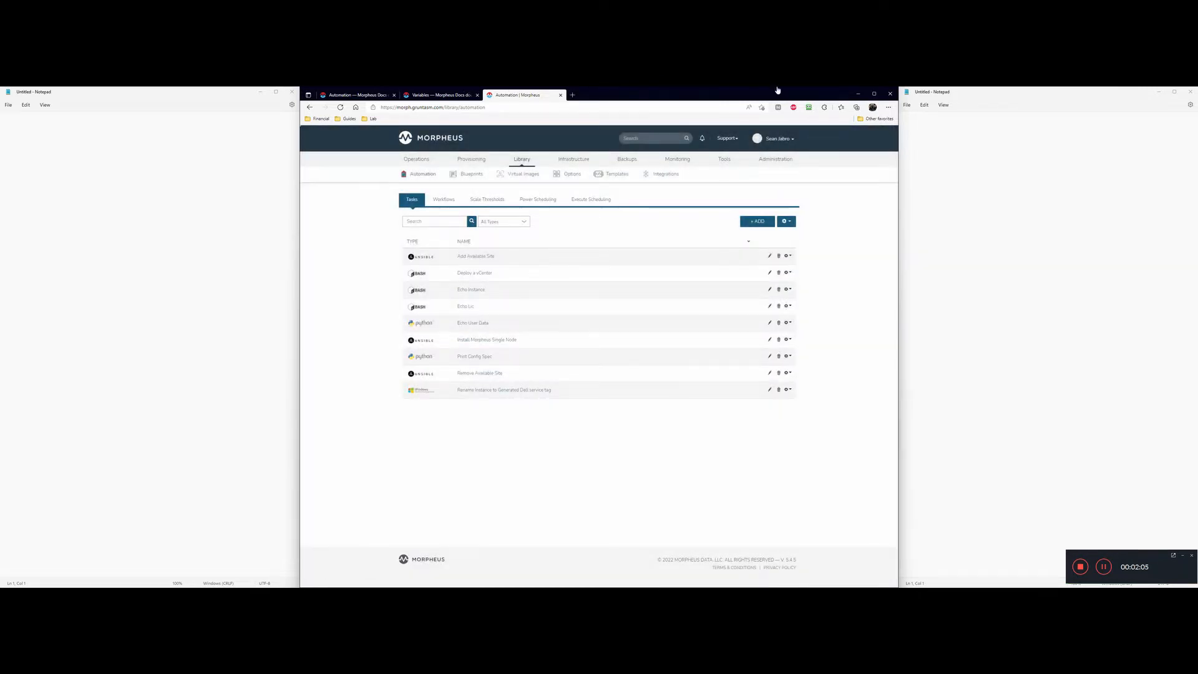
# Open the task that renames an instance to a generated Dell service tag and read through its PowerShell script
pyautogui.click(769, 389)
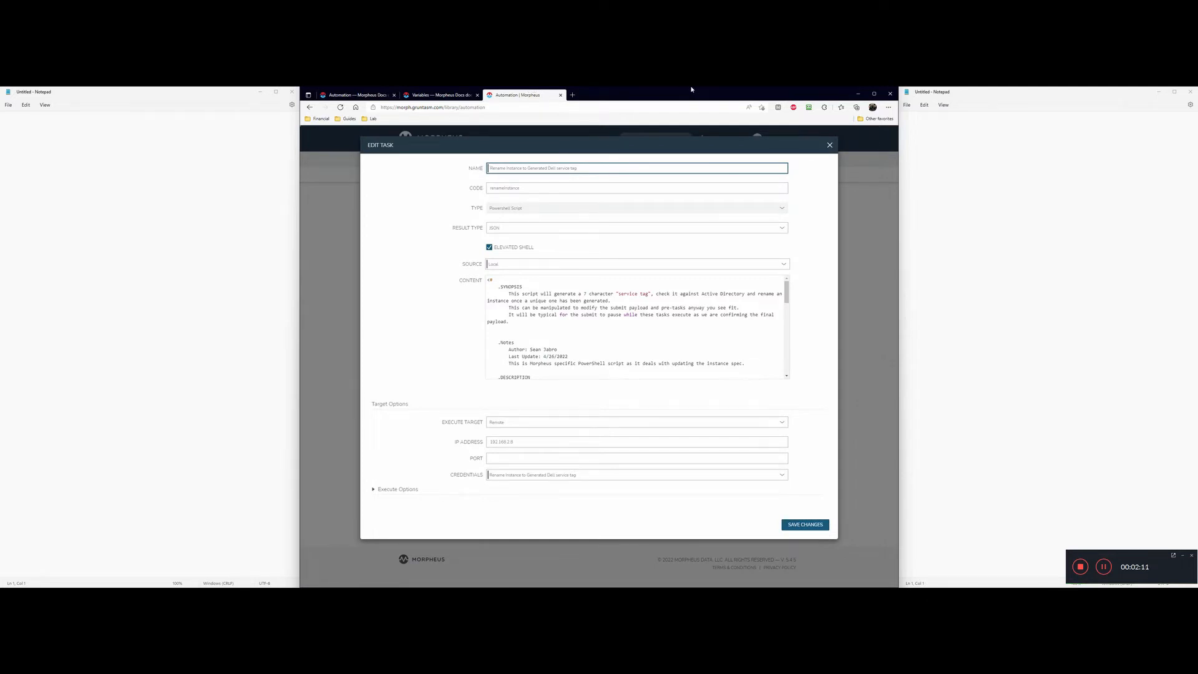
pyautogui.scroll(-3, 636, 327)
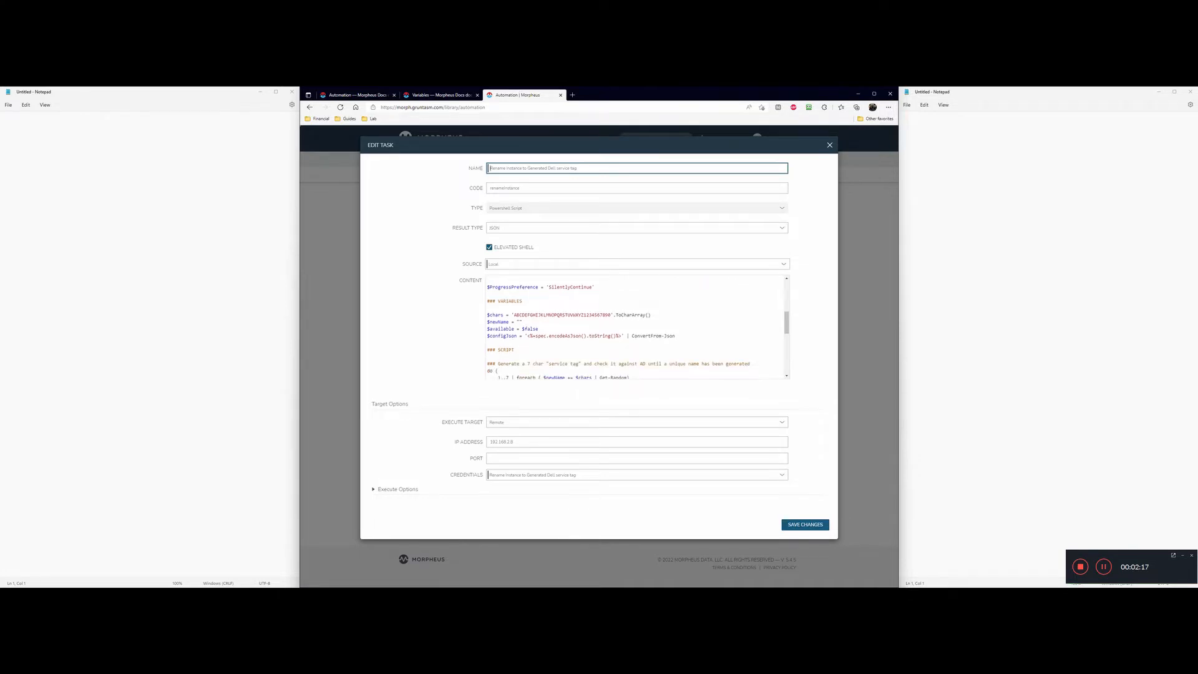
pyautogui.scroll(-3, 636, 328)
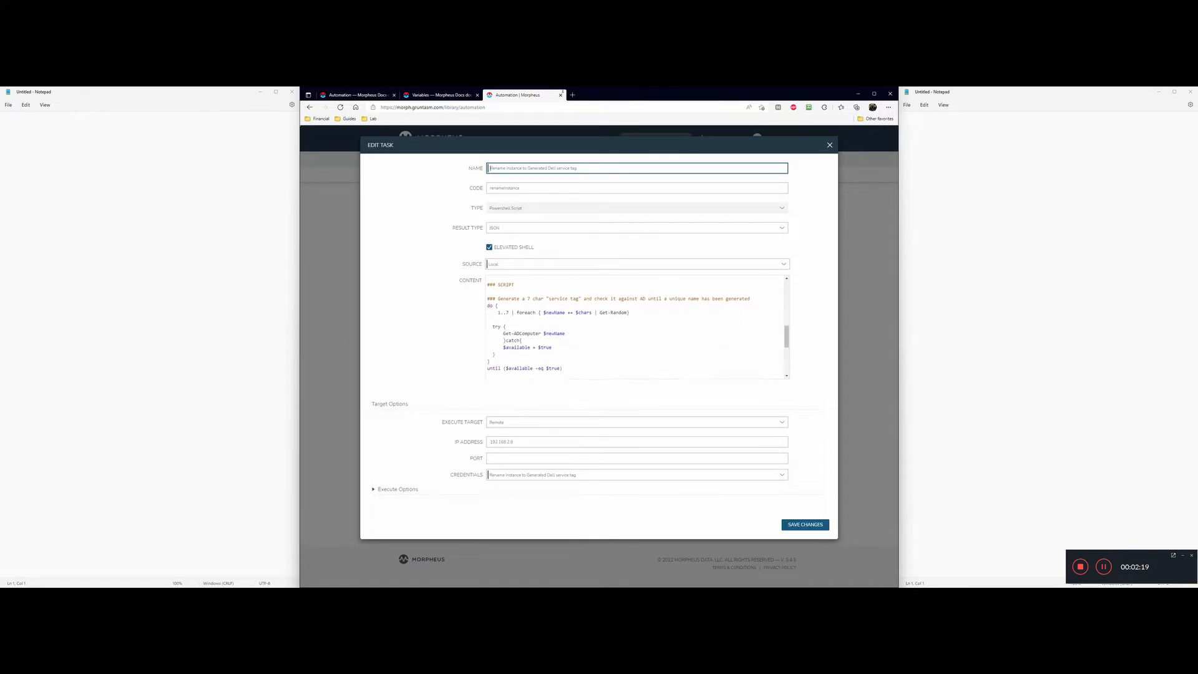
pyautogui.scroll(-2, 636, 327)
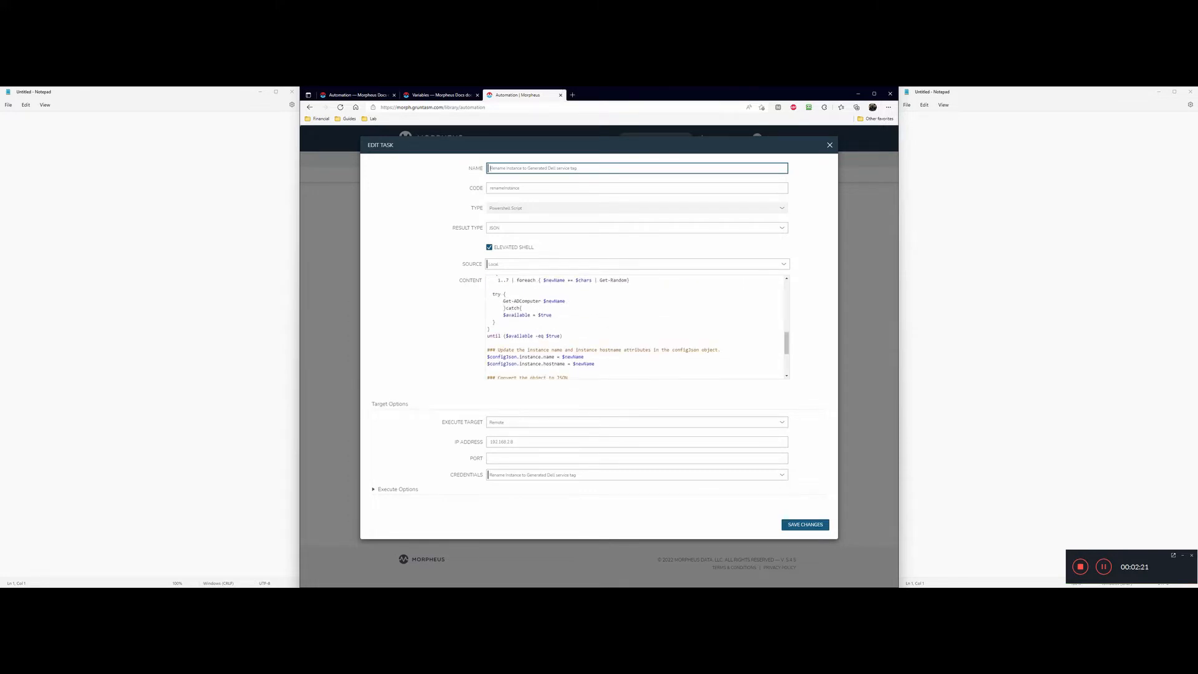
pyautogui.scroll(5, 636, 327)
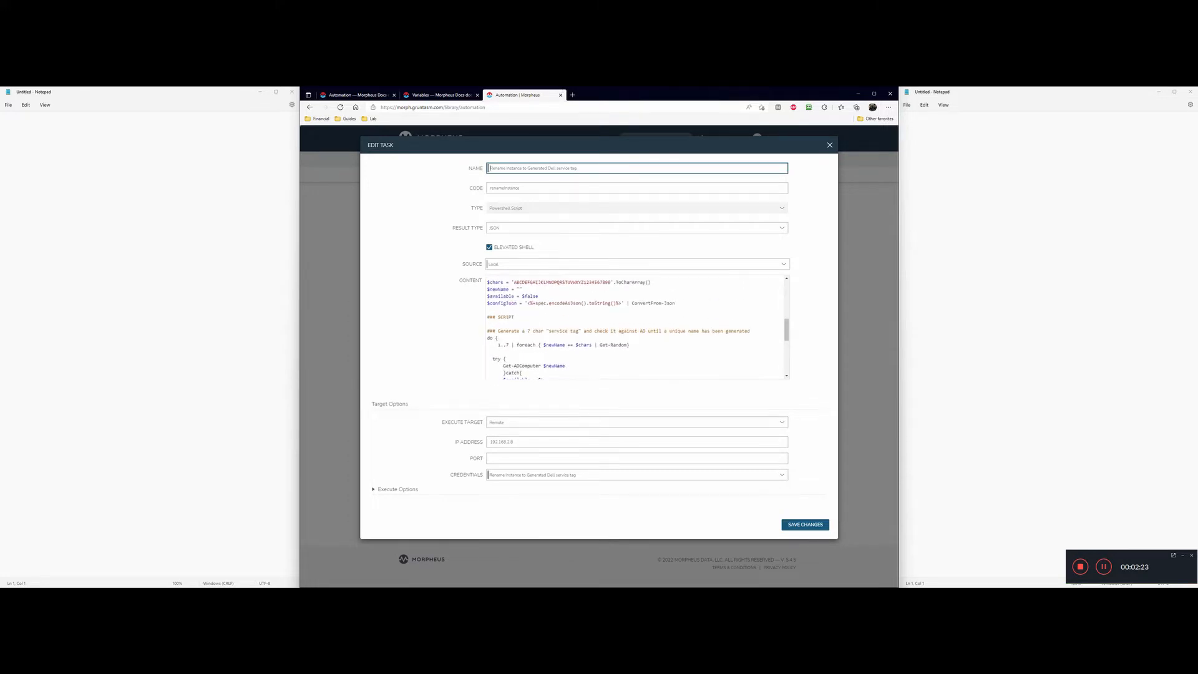
pyautogui.scroll(-3, 637, 328)
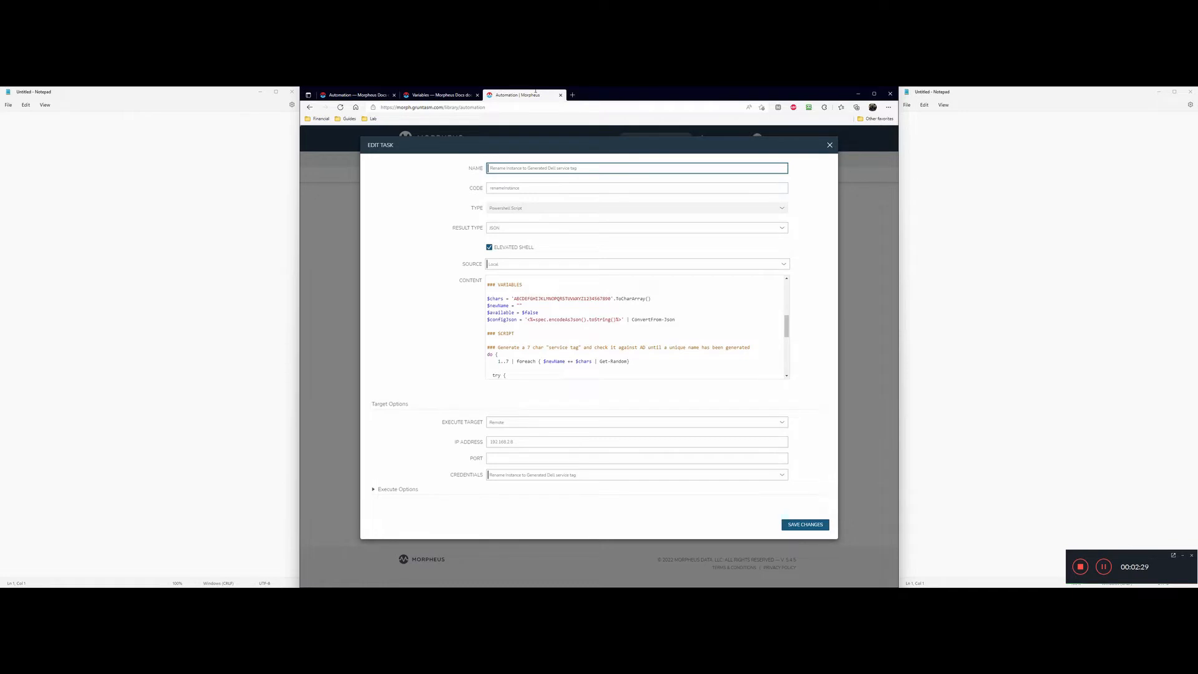
# Examine the script's $configJson definition, highlighting spec and ConvertFrom-Json, and read the loop that generates the service tag
pyautogui.moveTo(535, 319); pyautogui.dragTo(549, 320)
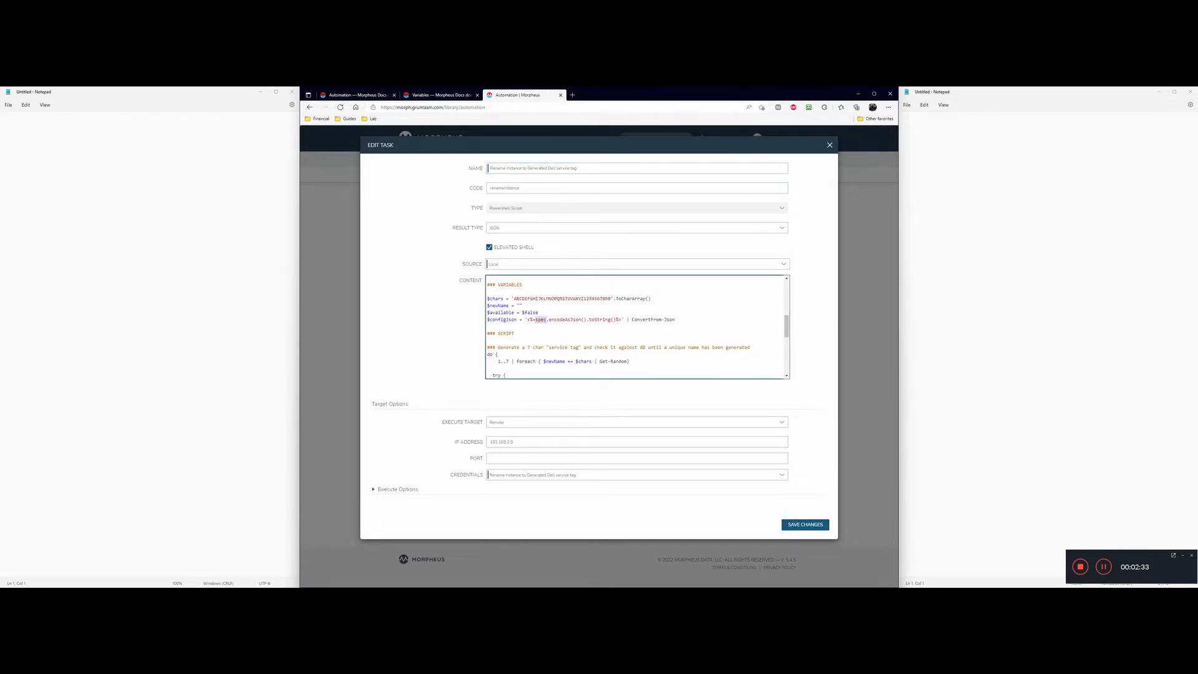
pyautogui.moveTo(675, 319); pyautogui.dragTo(636, 319)
pyautogui.scroll(-2, 637, 327)
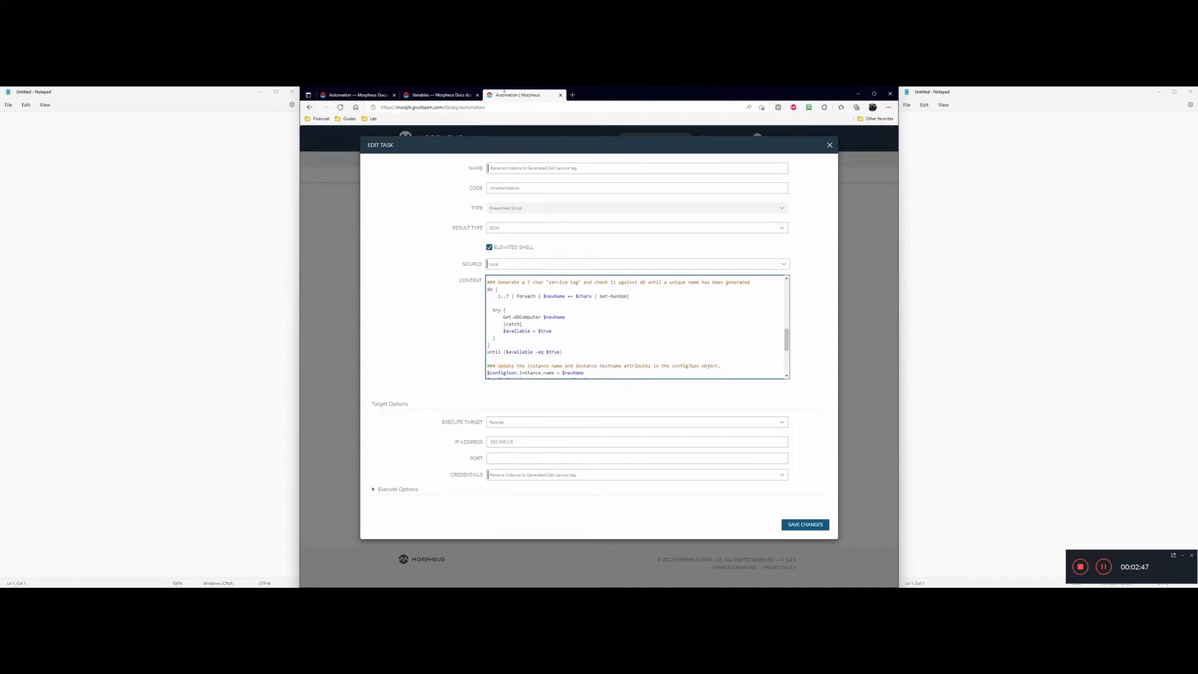
pyautogui.scroll(2, 637, 327)
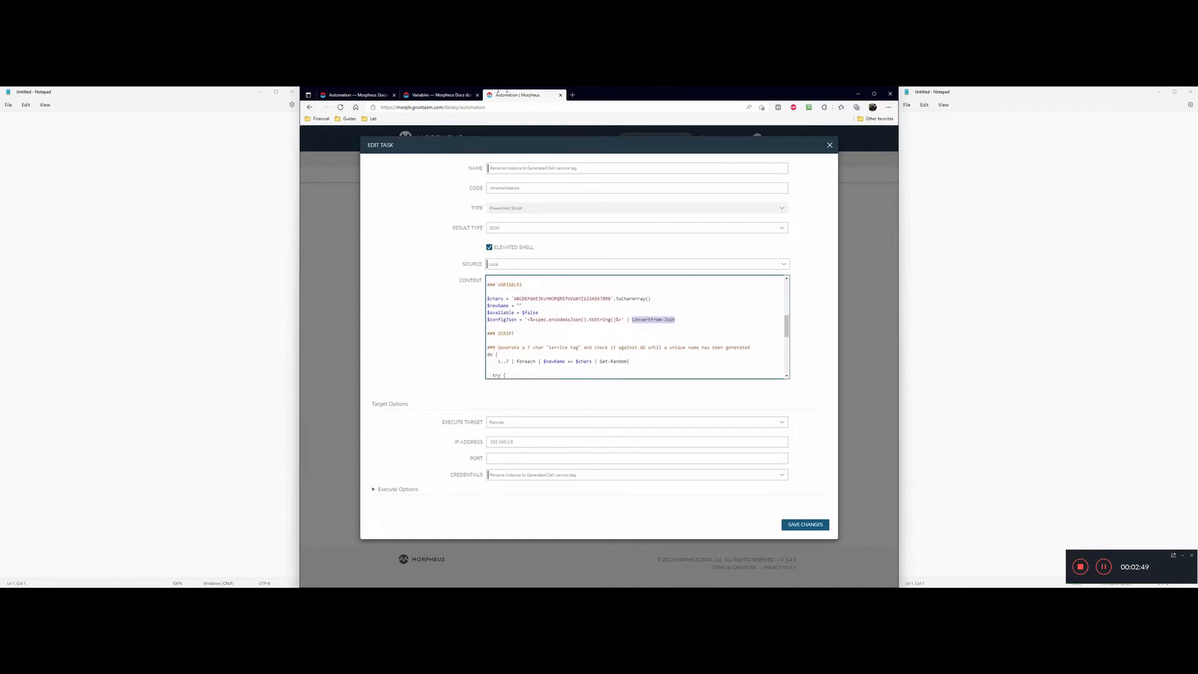
pyautogui.scroll(-1, 636, 326)
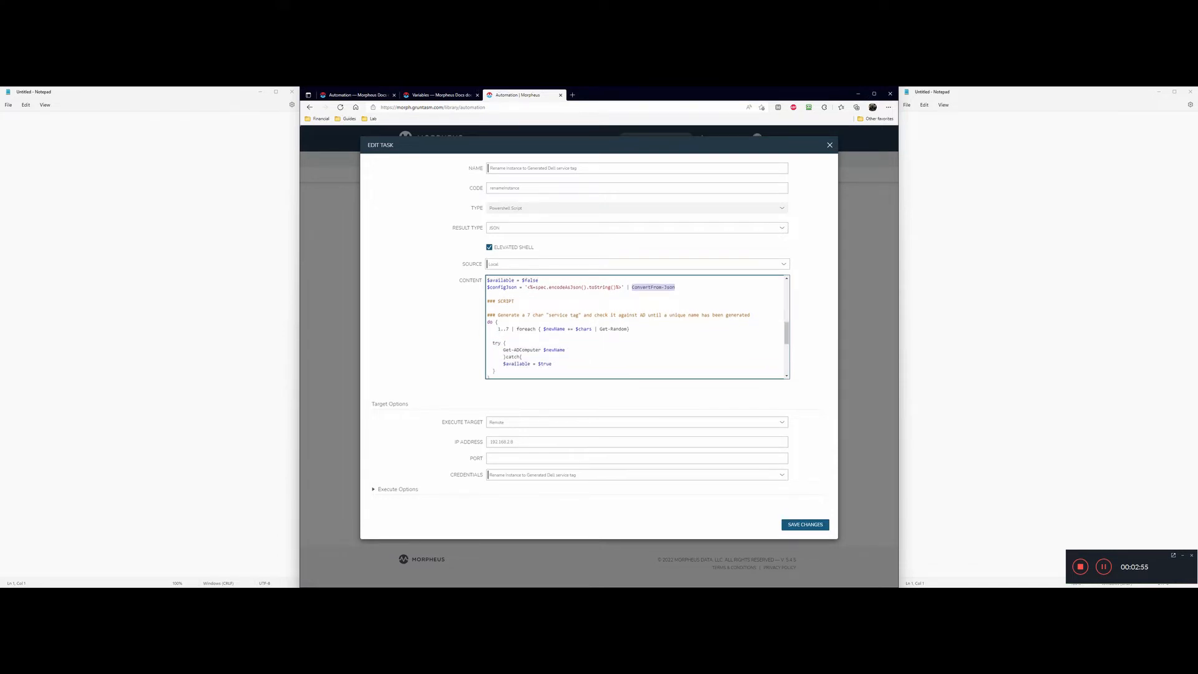
pyautogui.scroll(2, 636, 327)
pyautogui.scroll(-3, 636, 327)
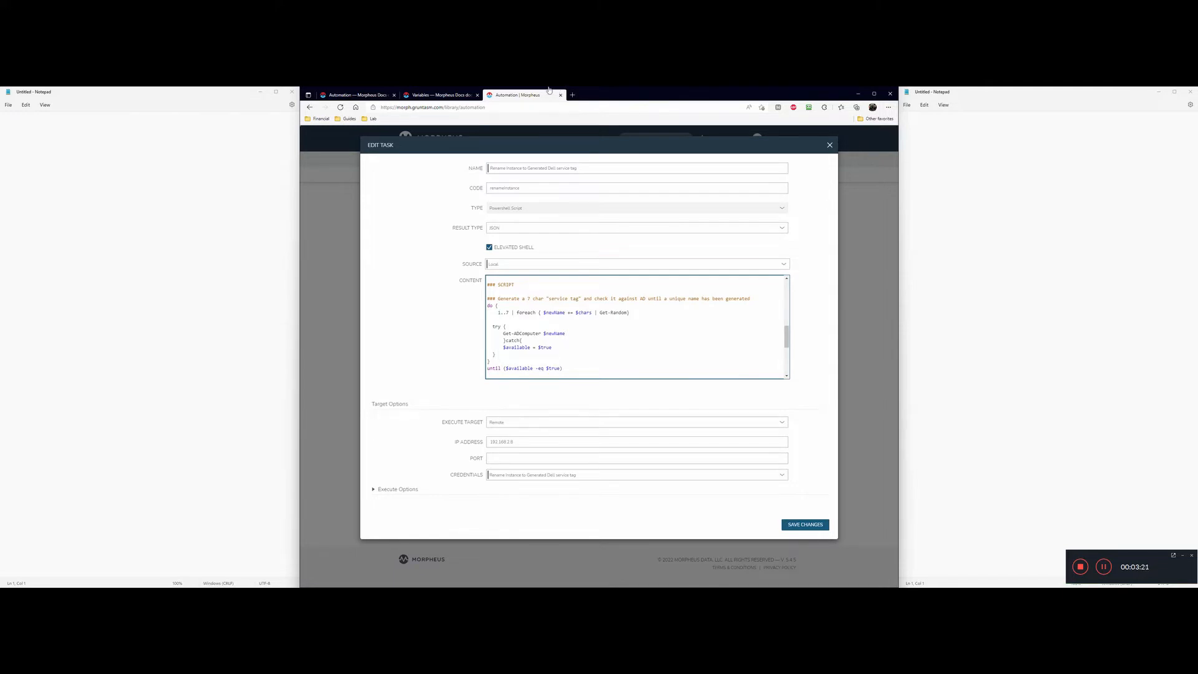
# Check the script's instance name assignment to $newName against the instance.name variable in the documentation
pyautogui.scroll(-2, 636, 326)
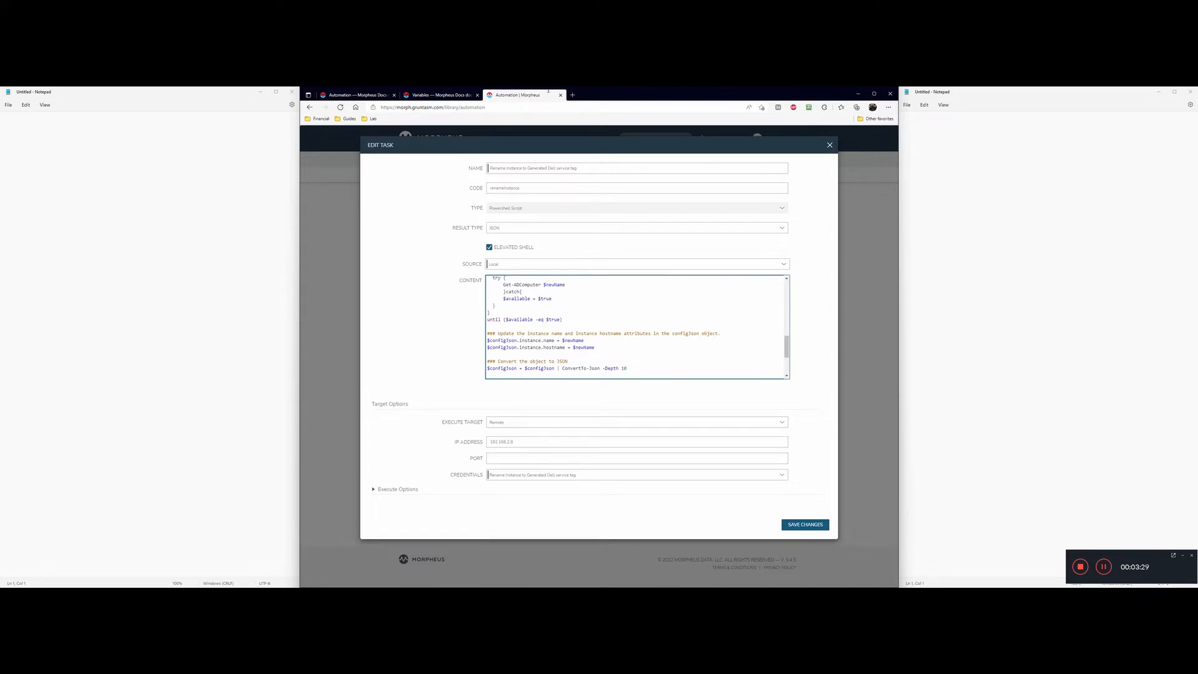
pyautogui.scroll(-1, 549, 327)
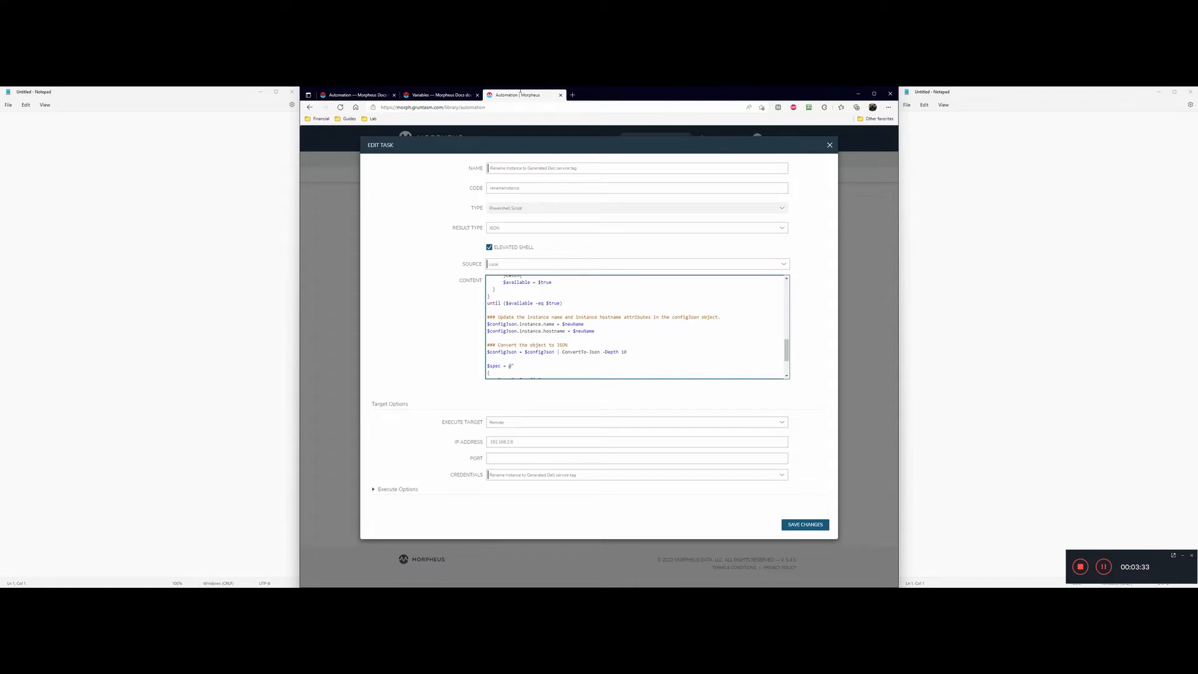
pyautogui.click(453, 90)
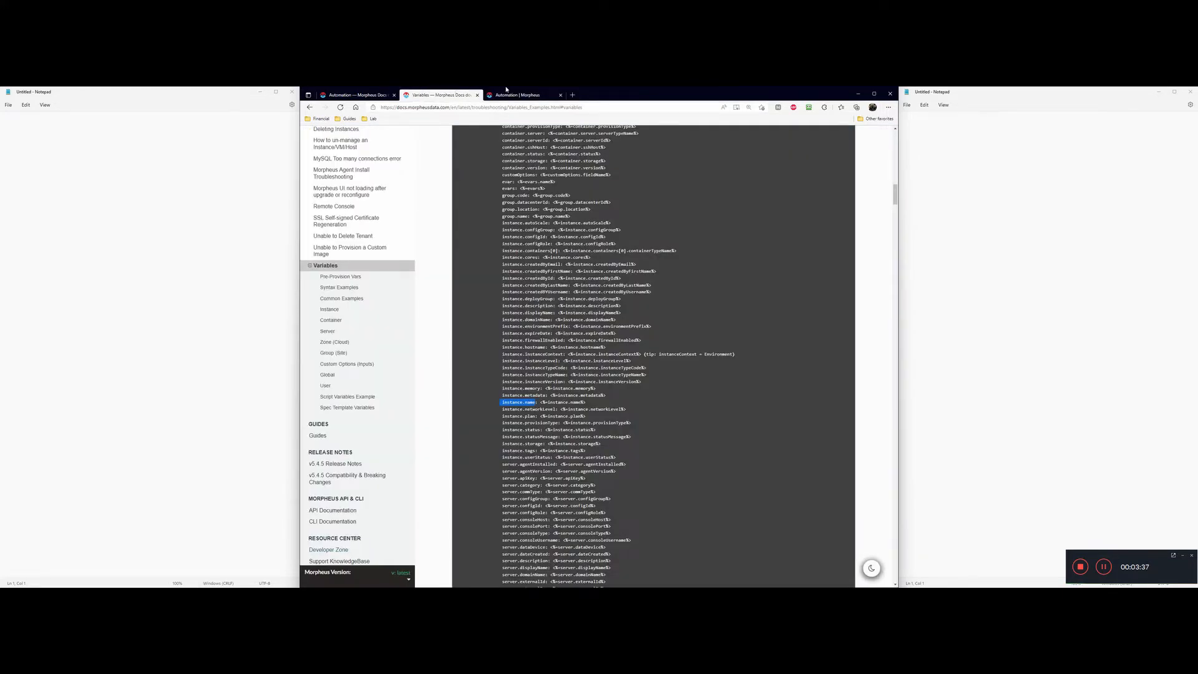
pyautogui.click(555, 91)
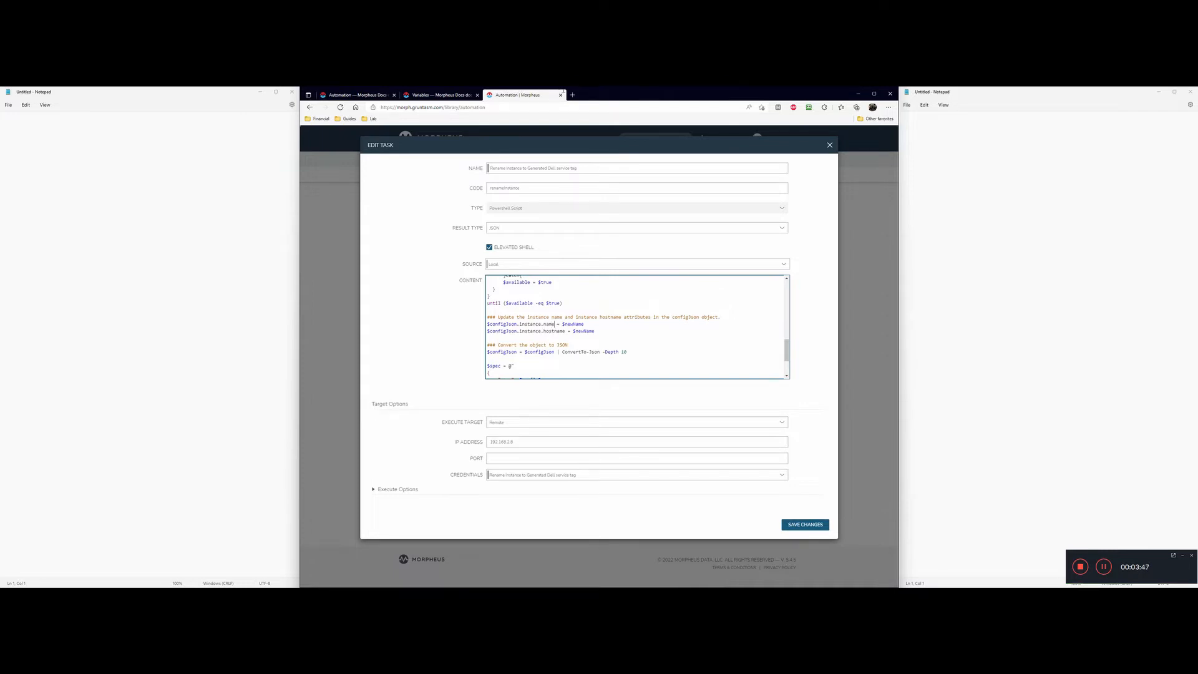
pyautogui.moveTo(562, 324); pyautogui.dragTo(578, 324)
pyautogui.scroll(2, 636, 326)
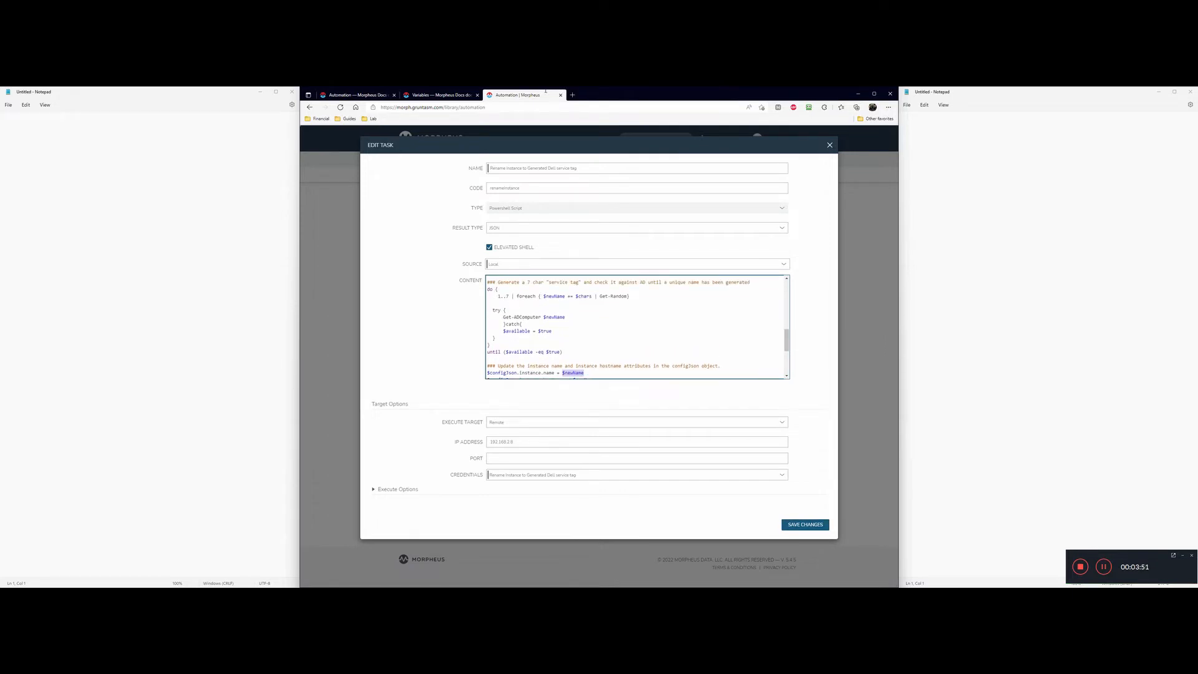
pyautogui.scroll(-3, 636, 326)
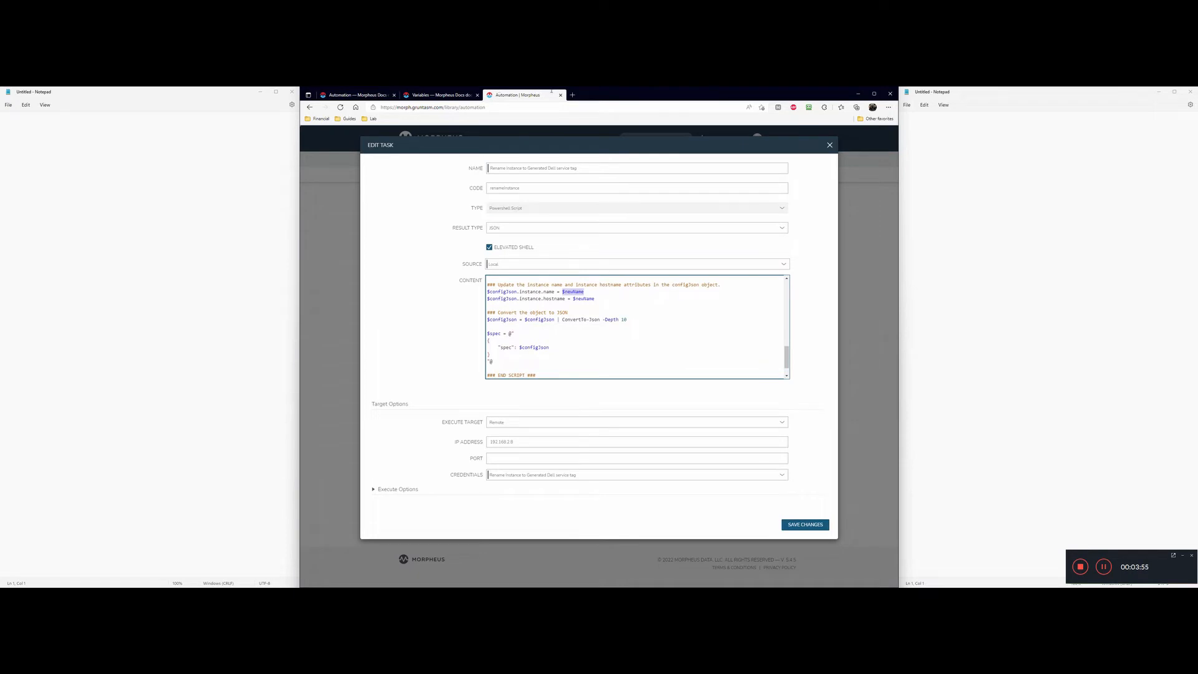
# Check the script's hostname assignment against the instance.hostname variable in the documentation, highlighting $newName
pyautogui.click(440, 91)
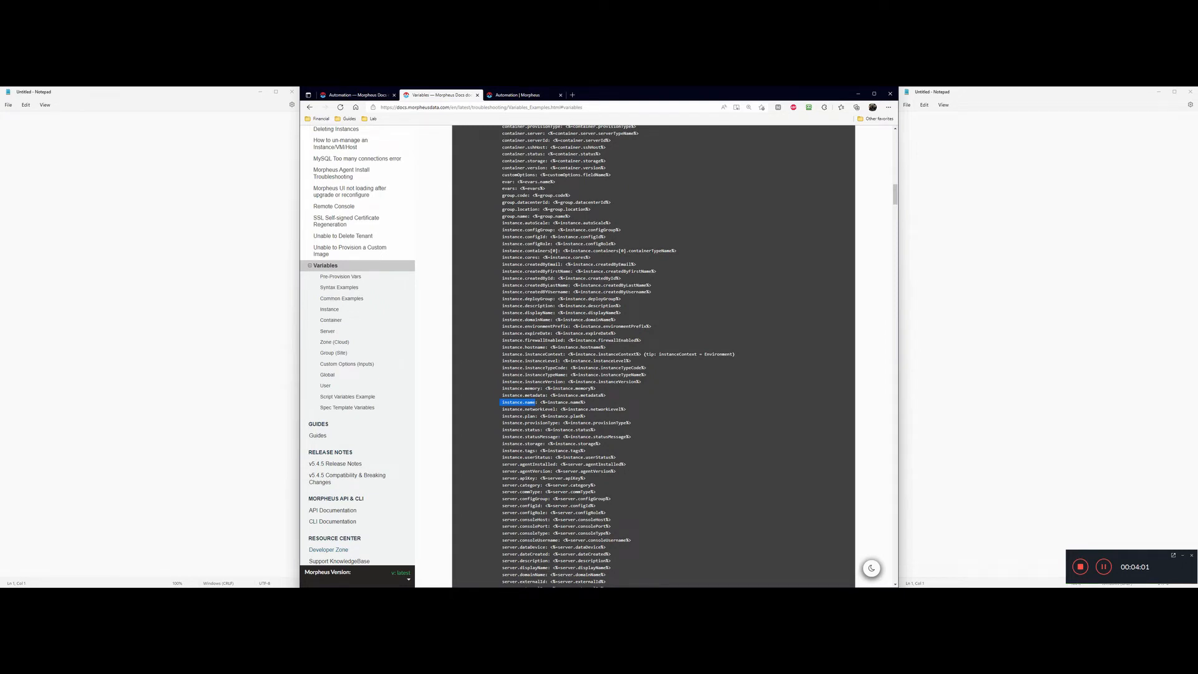
pyautogui.moveTo(502, 347); pyautogui.dragTo(538, 348)
pyautogui.click(530, 91)
pyautogui.click(594, 299)
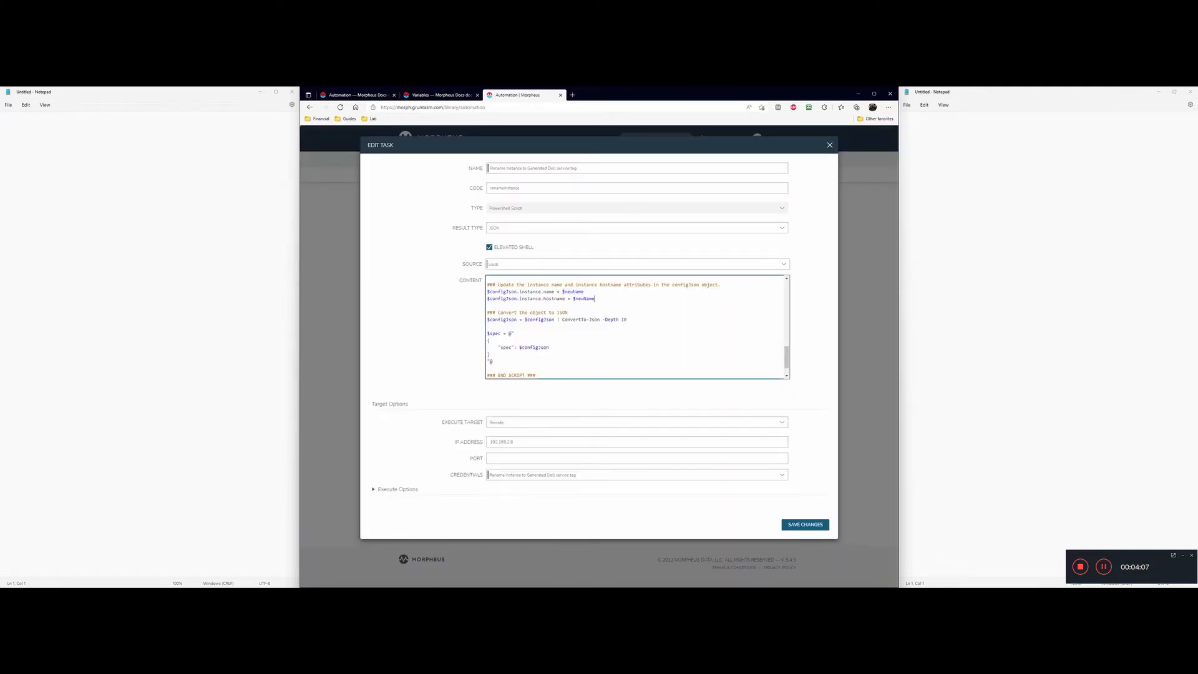
pyautogui.moveTo(572, 299); pyautogui.dragTo(595, 298)
# Examine the $spec block and its output line at the end of the script, and close the task without saving
pyautogui.scroll(-1, 525, 330)
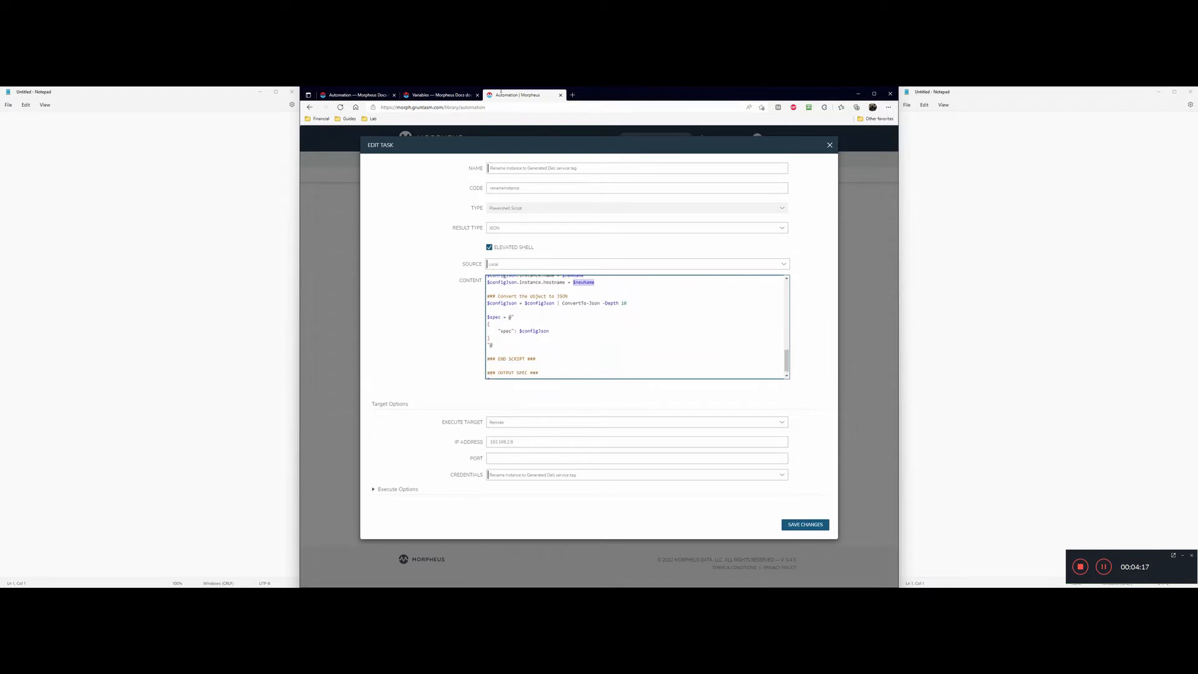
pyautogui.moveTo(499, 351); pyautogui.dragTo(489, 324)
pyautogui.click(507, 339)
pyautogui.click(505, 331)
pyautogui.scroll(-1, 526, 330)
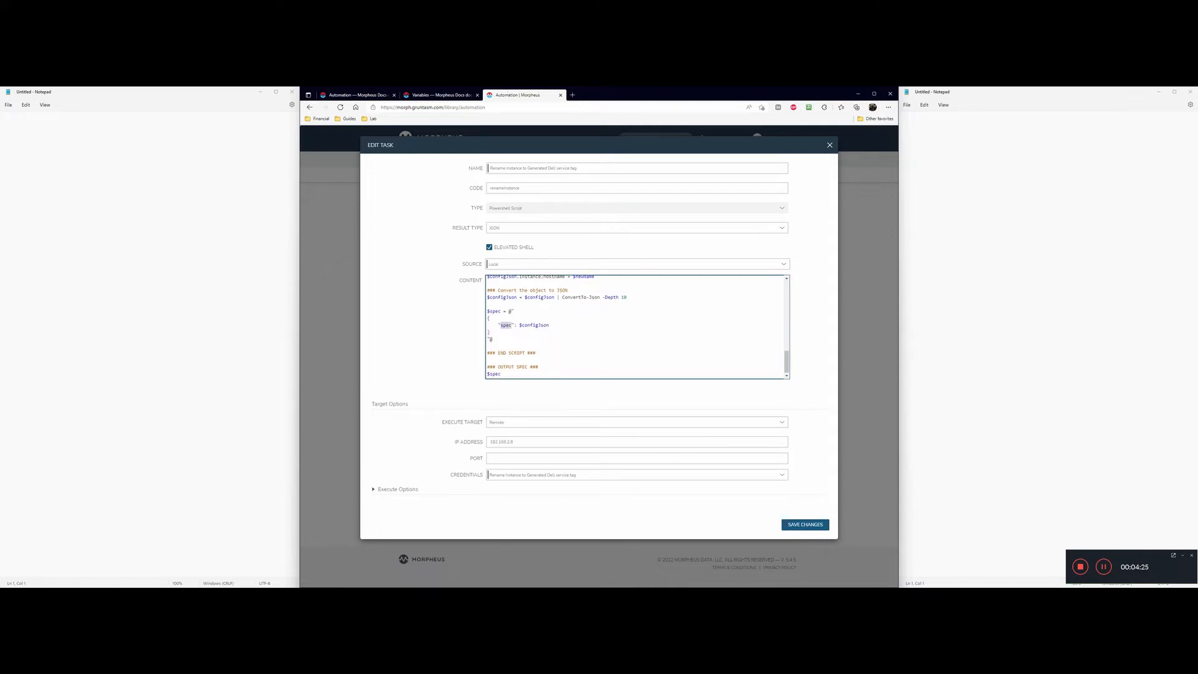
pyautogui.doubleClick(493, 373)
pyautogui.click(829, 145)
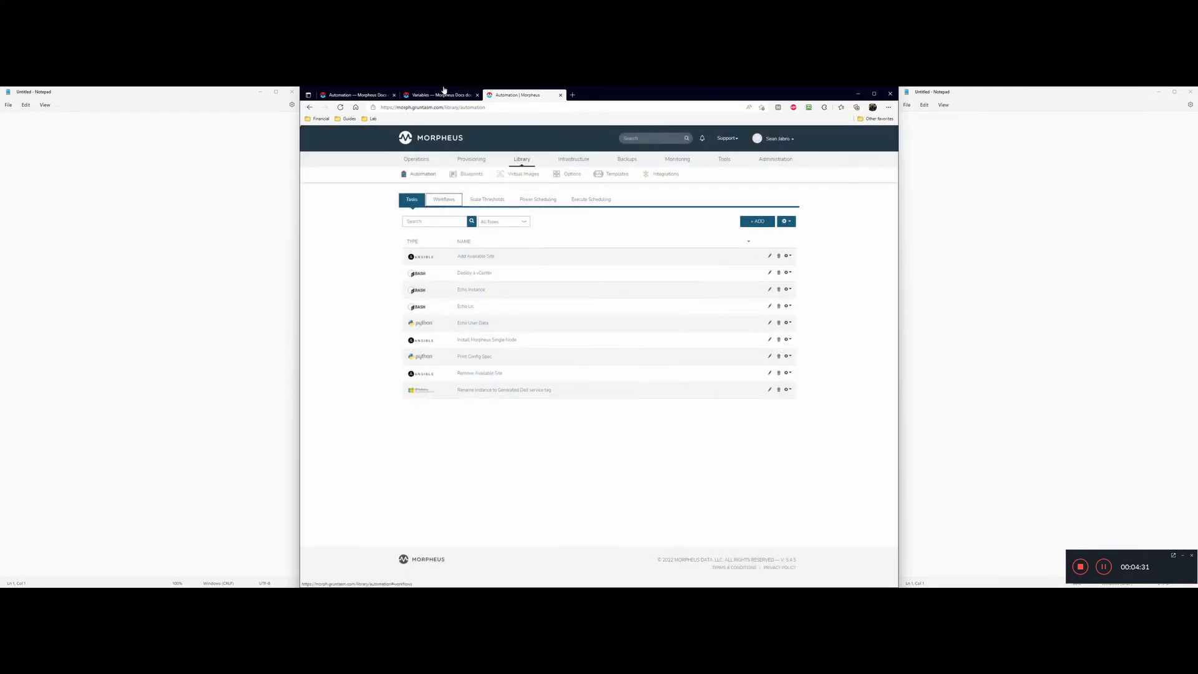
# Review the Configuration phase tasks of the Instance Name Update workflow and close it without saving
pyautogui.click(443, 199)
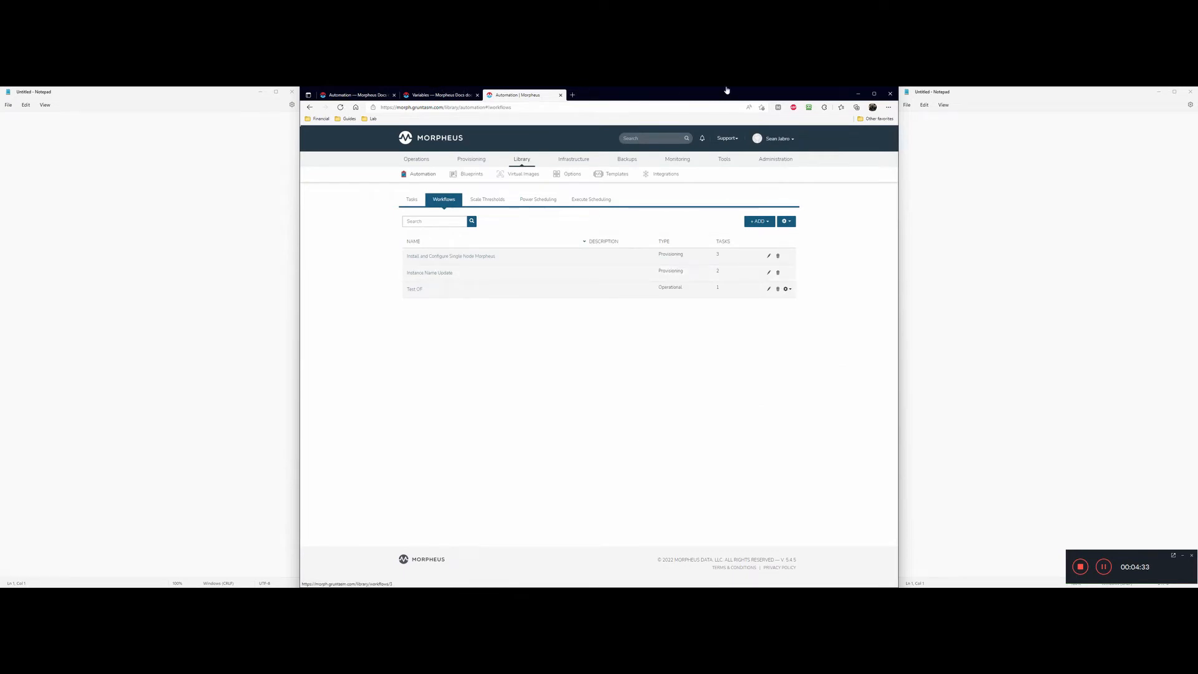
pyautogui.click(768, 272)
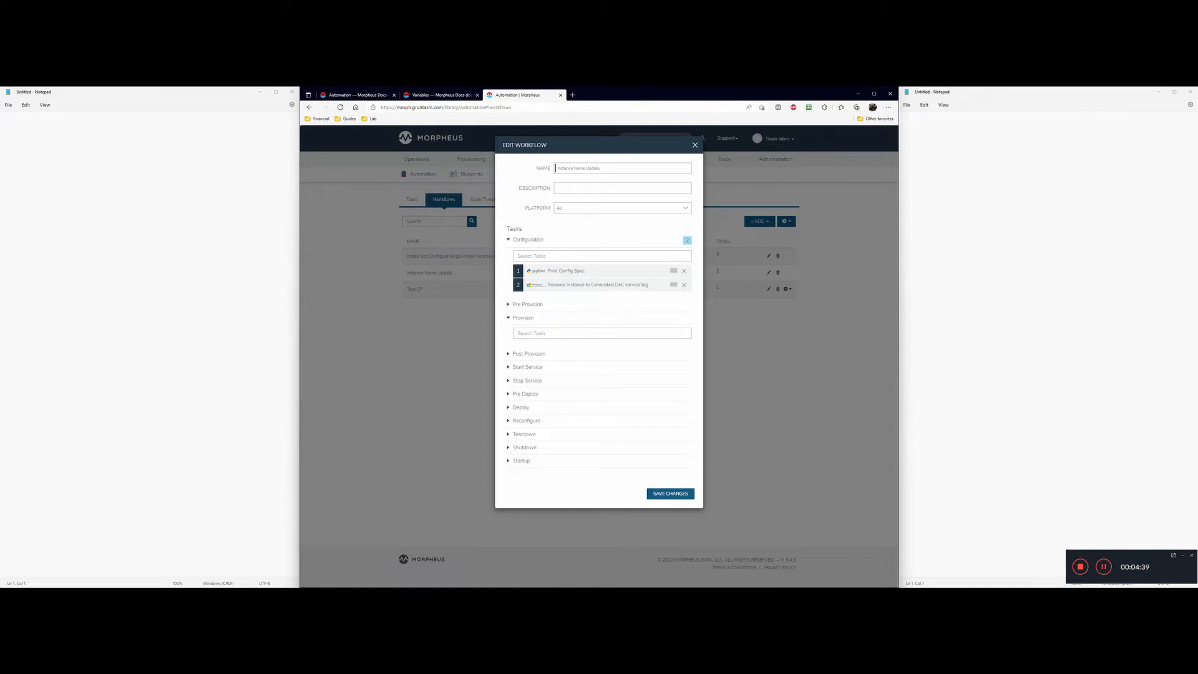
pyautogui.click(695, 144)
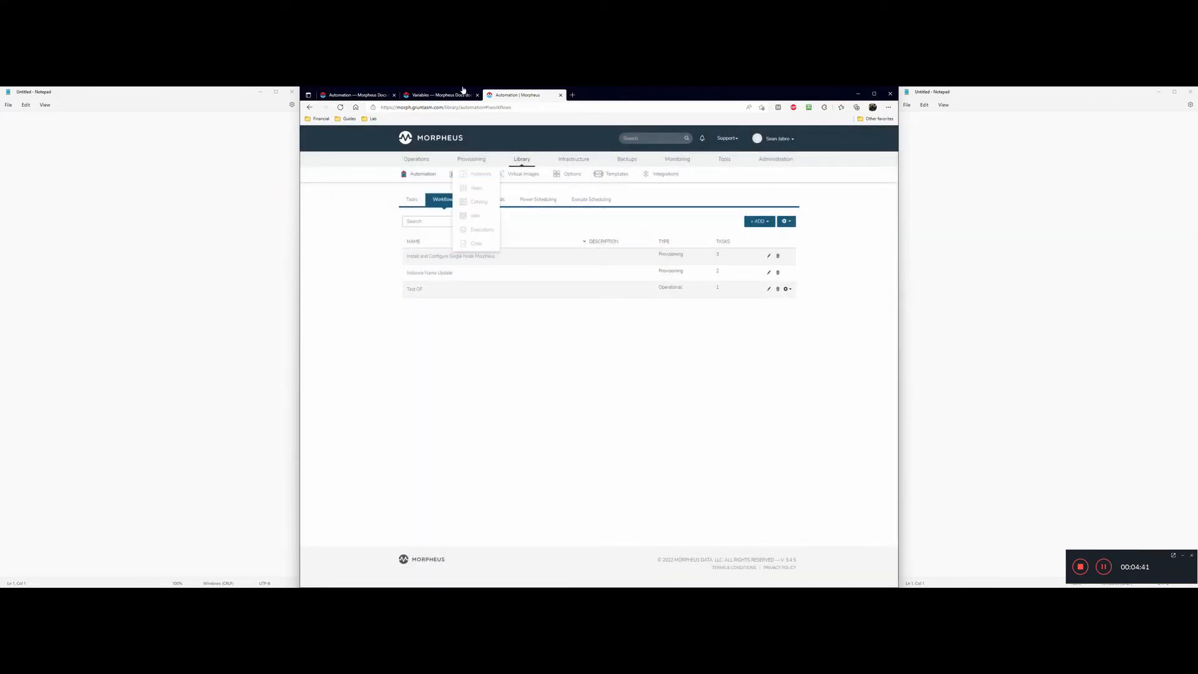
# Start a new Linux instance in the Admins group on cloud VC1, name it adfgsgfhg, and continue to its configuration options
pyautogui.click(480, 174)
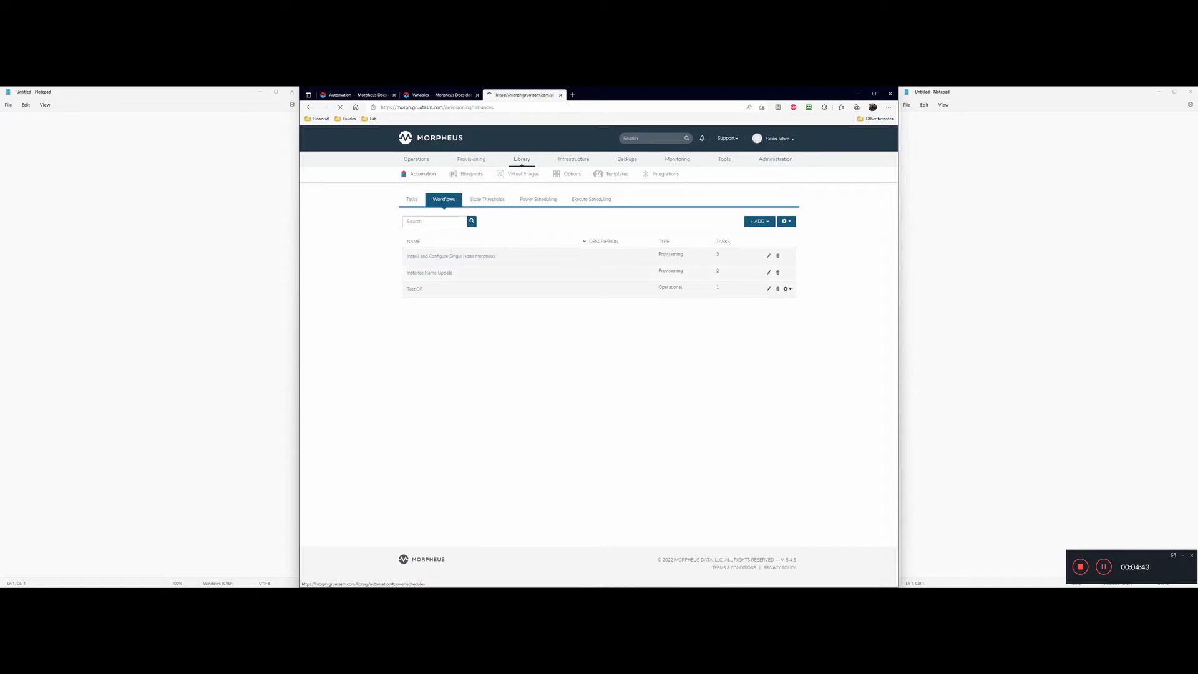
pyautogui.click(723, 281)
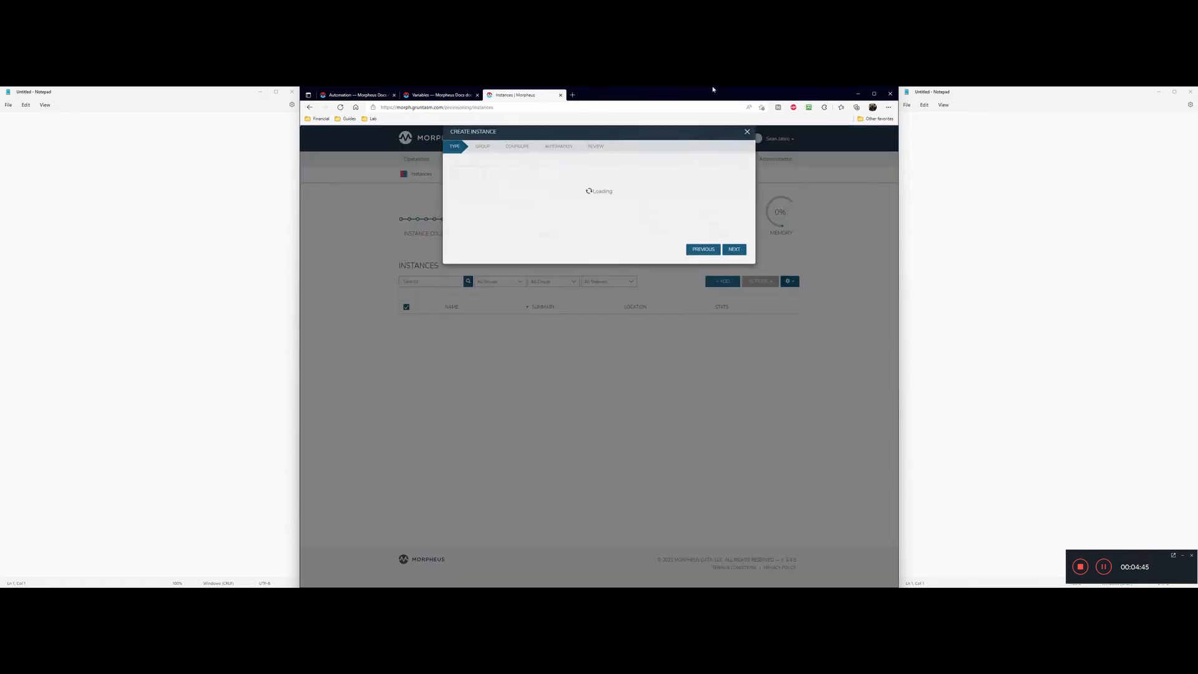
pyautogui.click(528, 199)
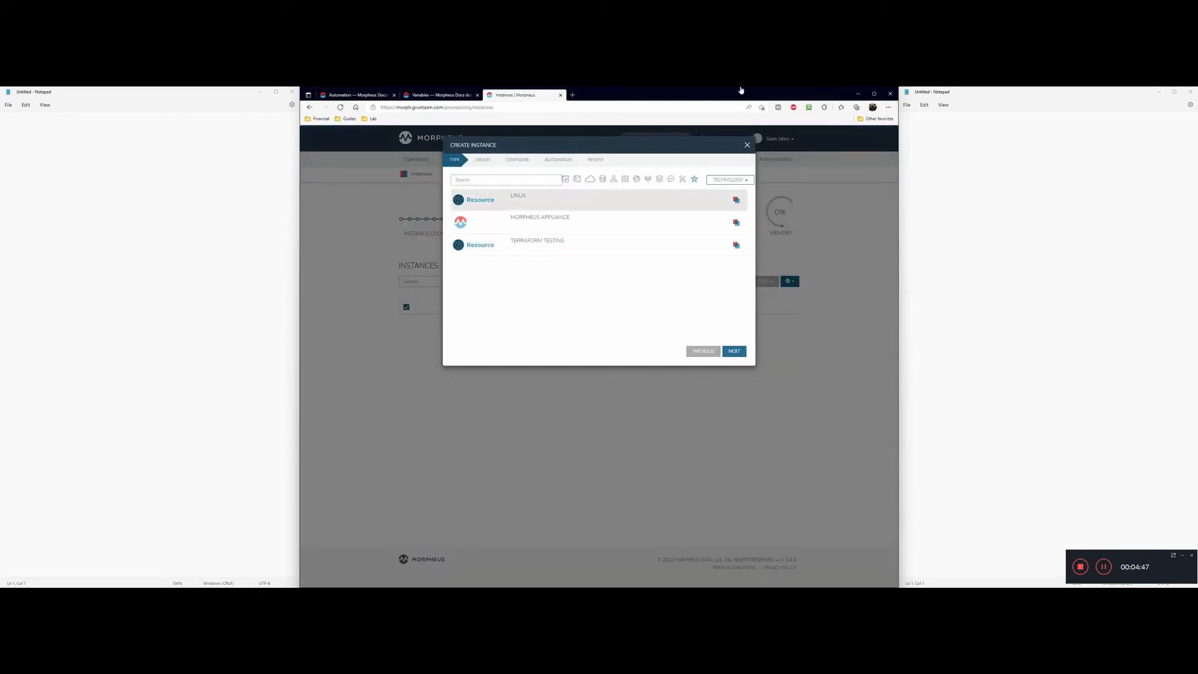
pyautogui.click(735, 351)
pyautogui.write('adfjsgfhj')
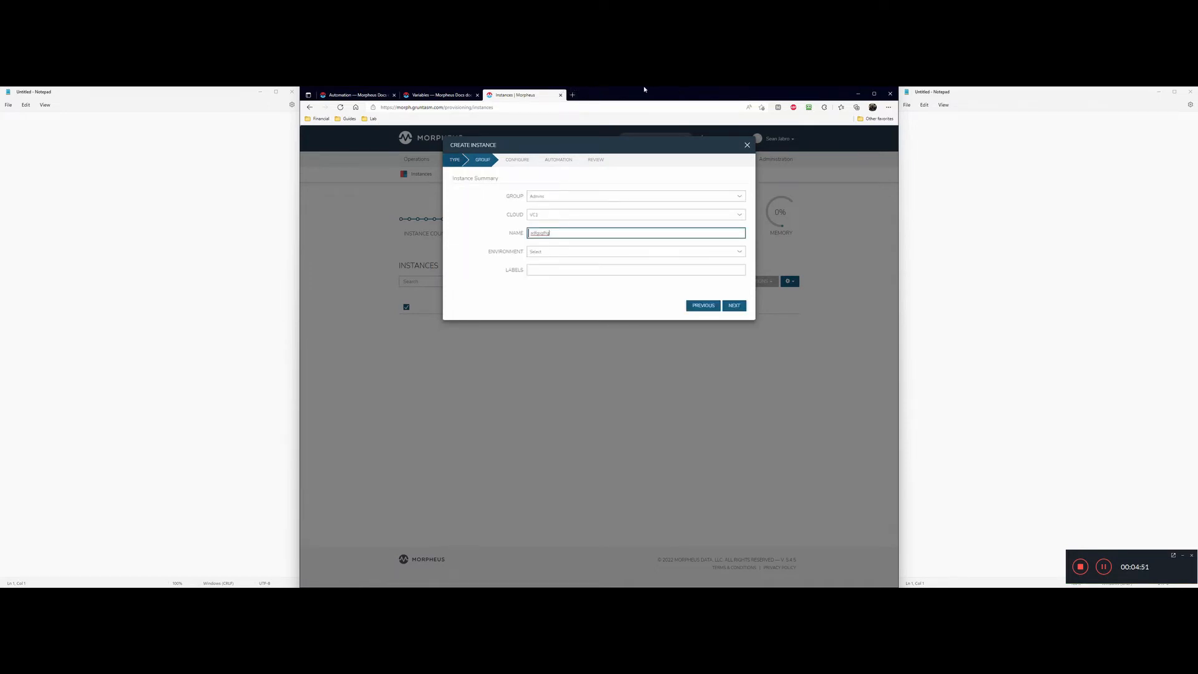
pyautogui.press('Return')
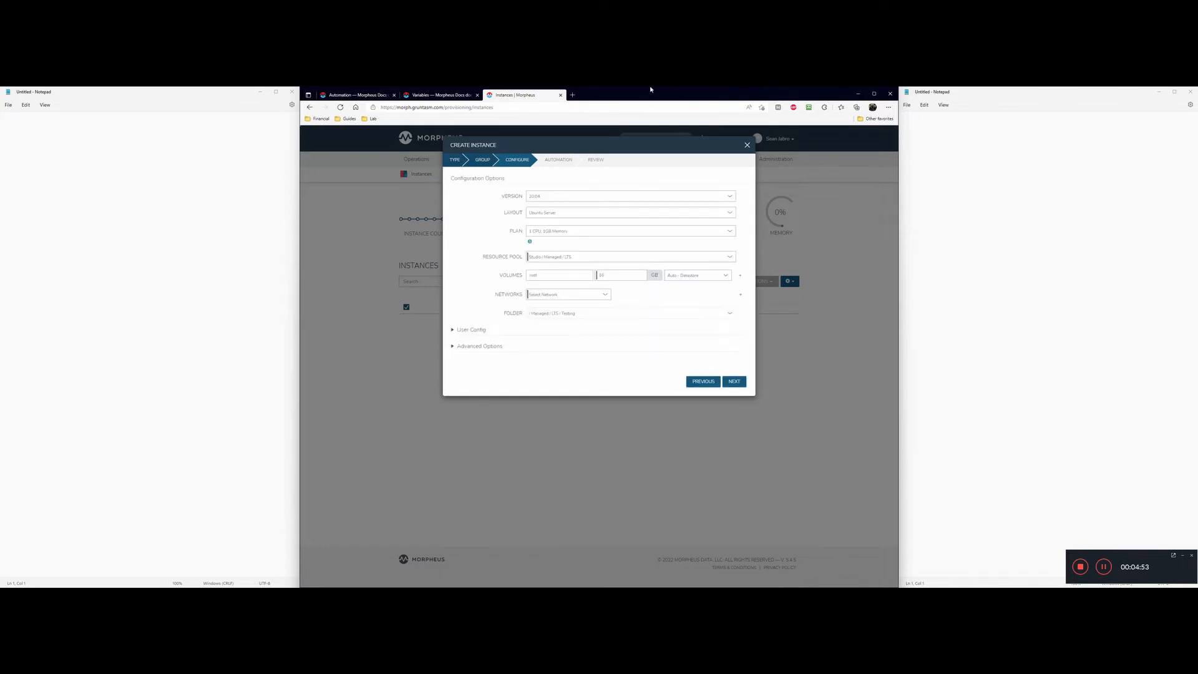
pyautogui.click(703, 381)
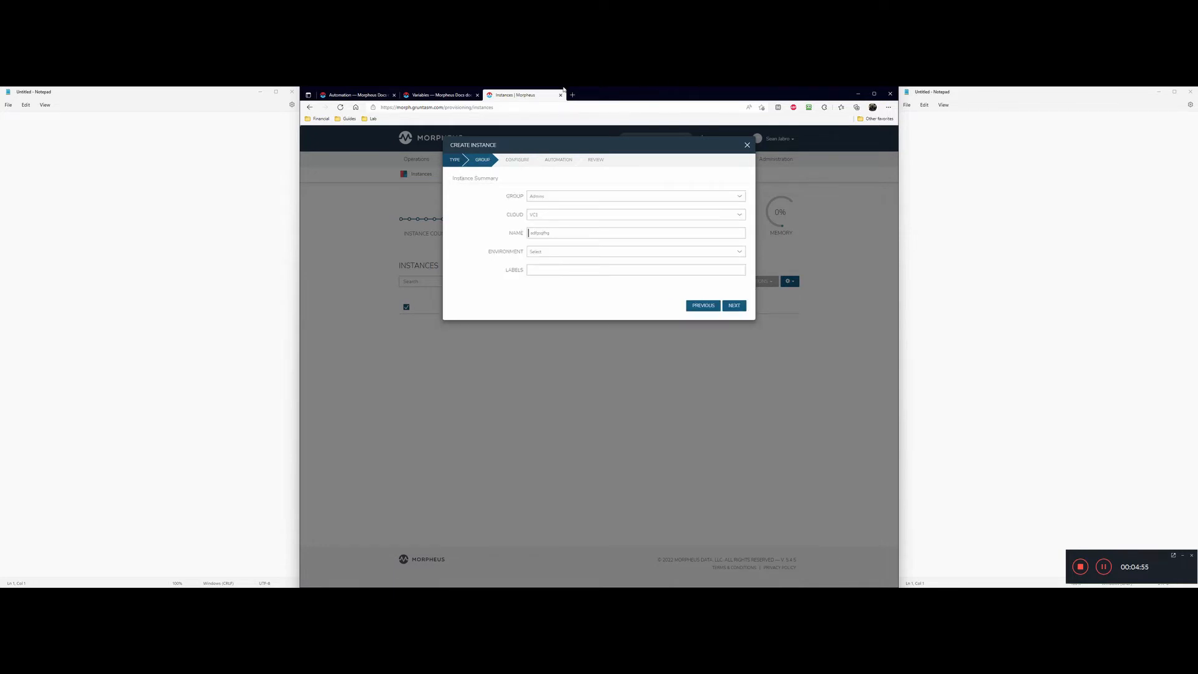
pyautogui.hotkey('ctrl', 'a')
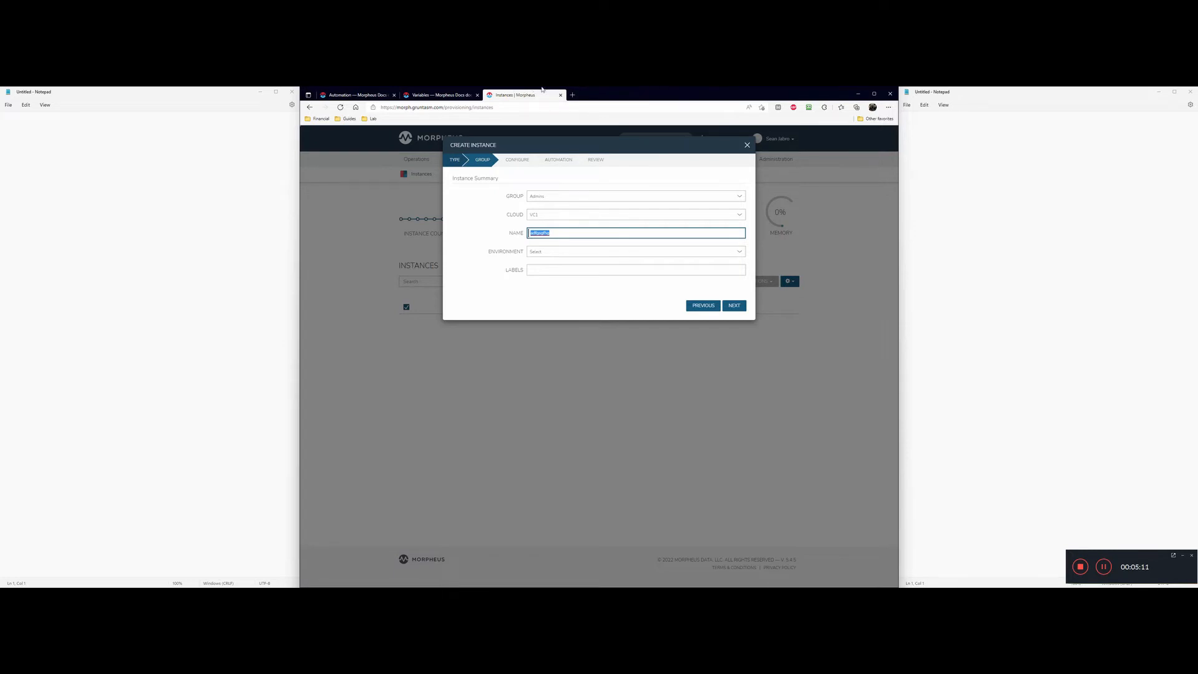
pyautogui.press('Return')
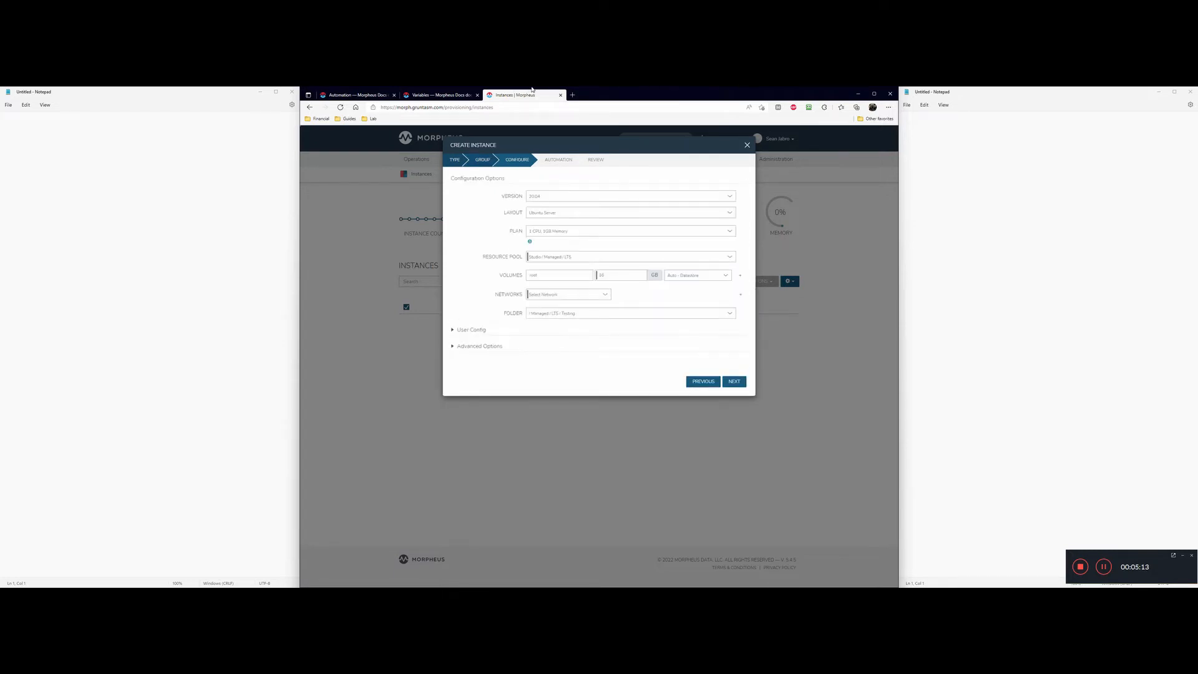
# Place the instance's root volume on vsanDatastore, connect it to the morph-lts-branch-dhcp network, and continue to the automation options
pyautogui.click(717, 275)
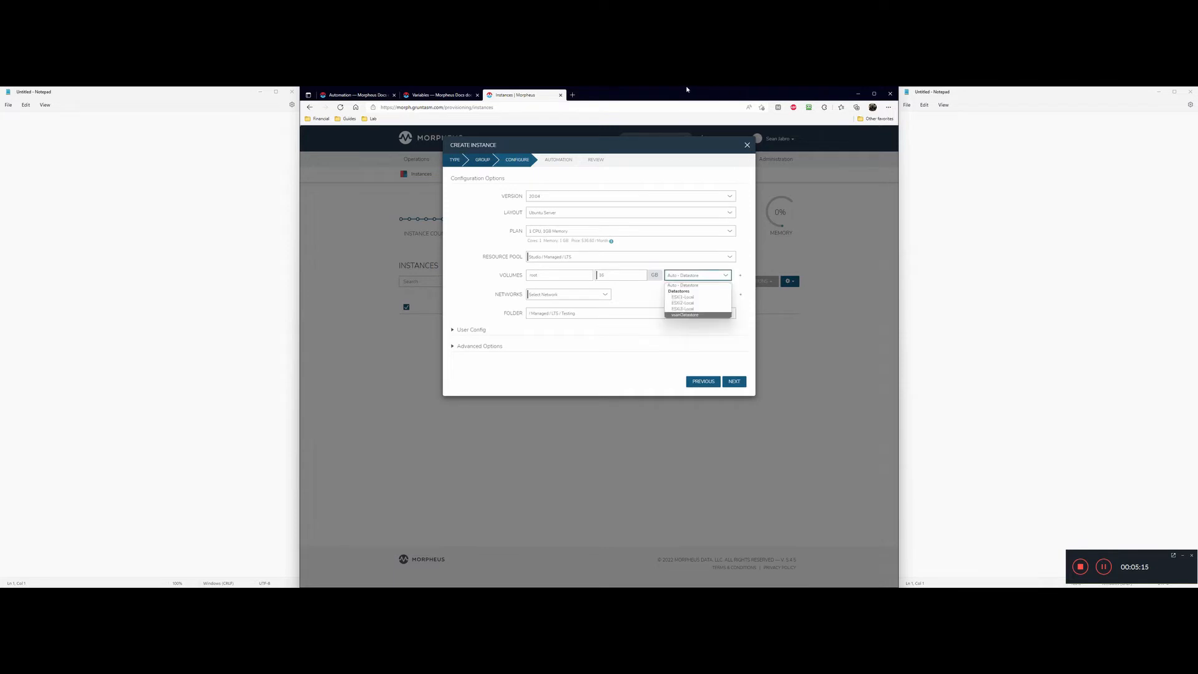
pyautogui.click(687, 314)
pyautogui.click(580, 294)
pyautogui.click(570, 340)
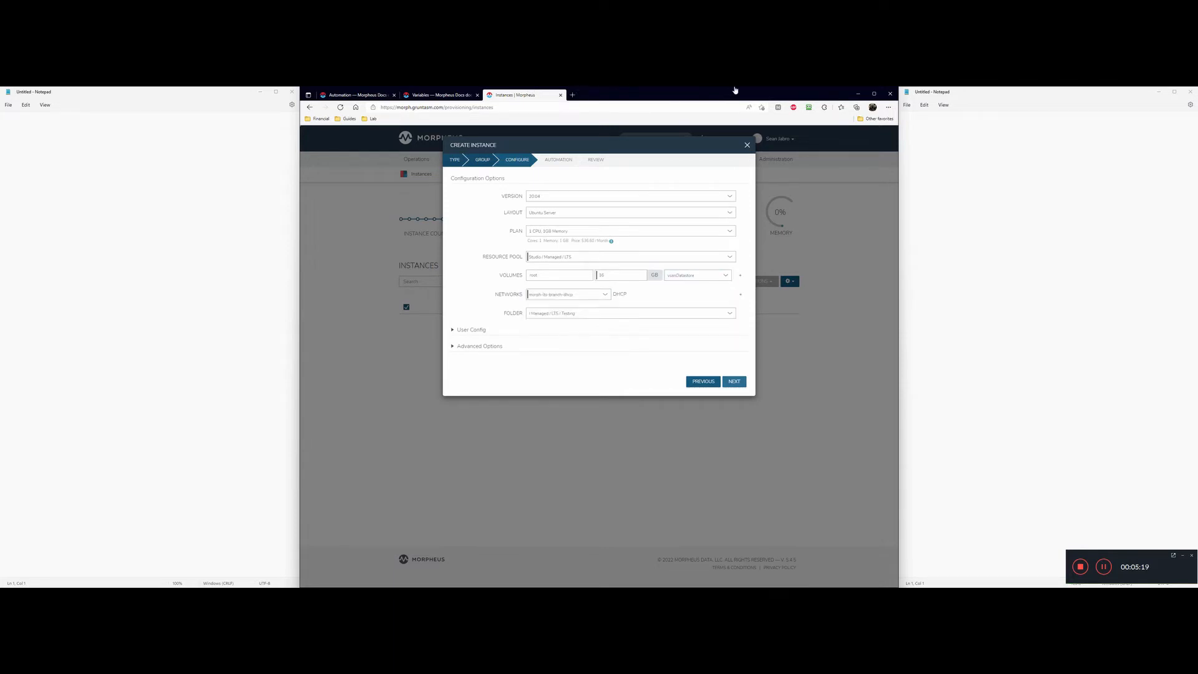
pyautogui.click(734, 381)
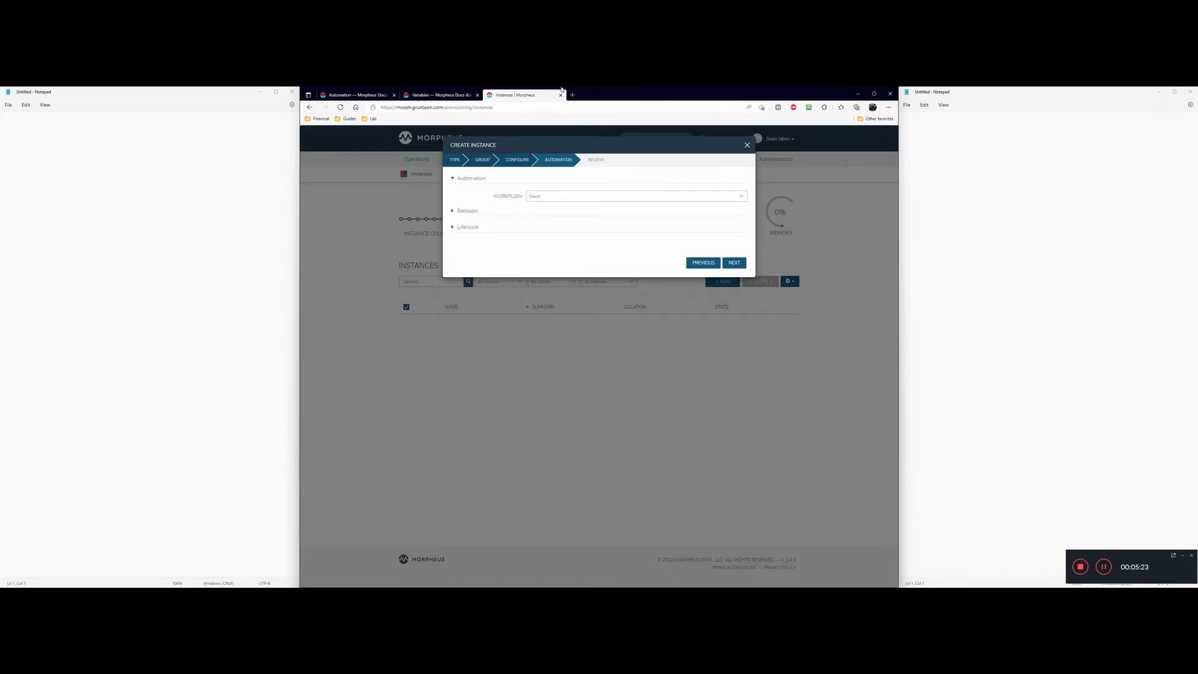
# Assign the Instance Name Update workflow, check the instance name and plan in the review, and complete the instance
pyautogui.click(555, 196)
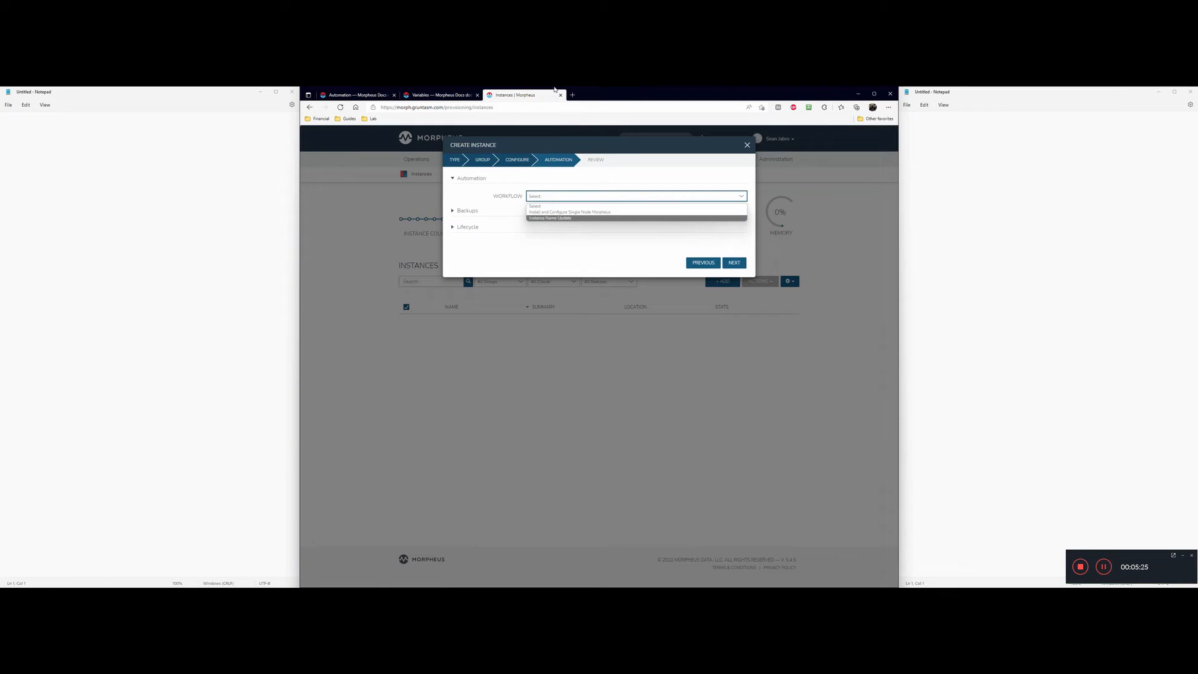
pyautogui.click(554, 218)
pyautogui.click(735, 263)
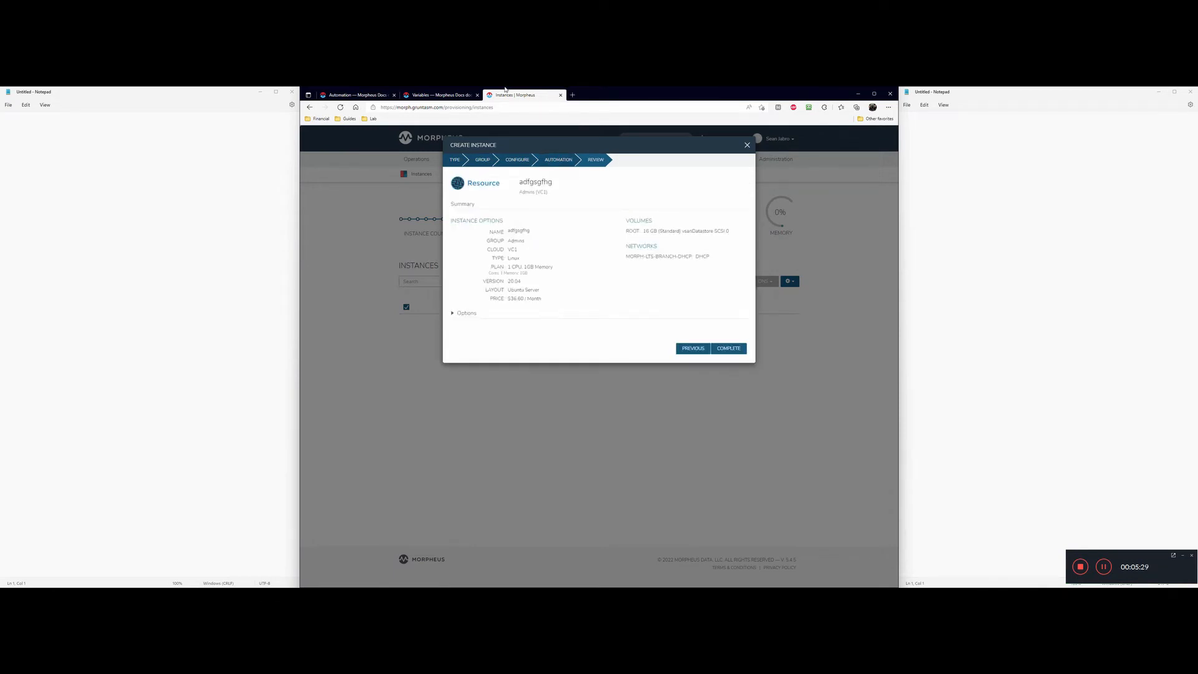
pyautogui.moveTo(508, 231); pyautogui.dragTo(530, 230)
pyautogui.moveTo(491, 267); pyautogui.dragTo(553, 267)
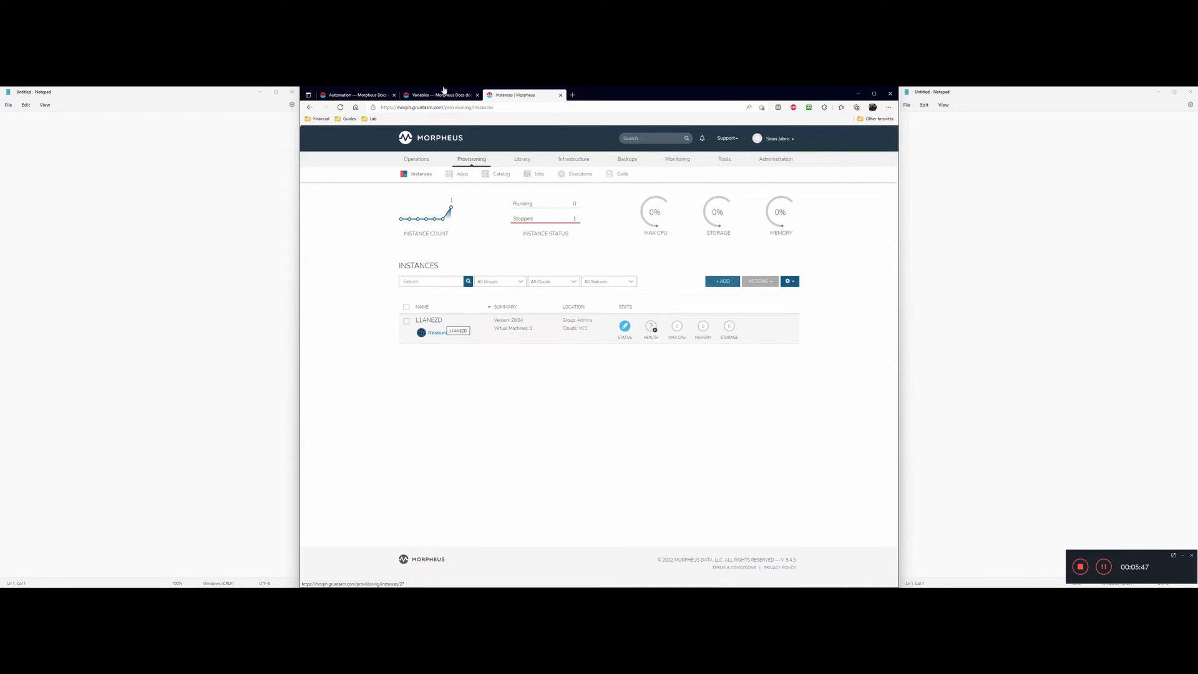
# Open the newly provisioned instance's history and expand the output of its configuration phase tasks
pyautogui.click(431, 320)
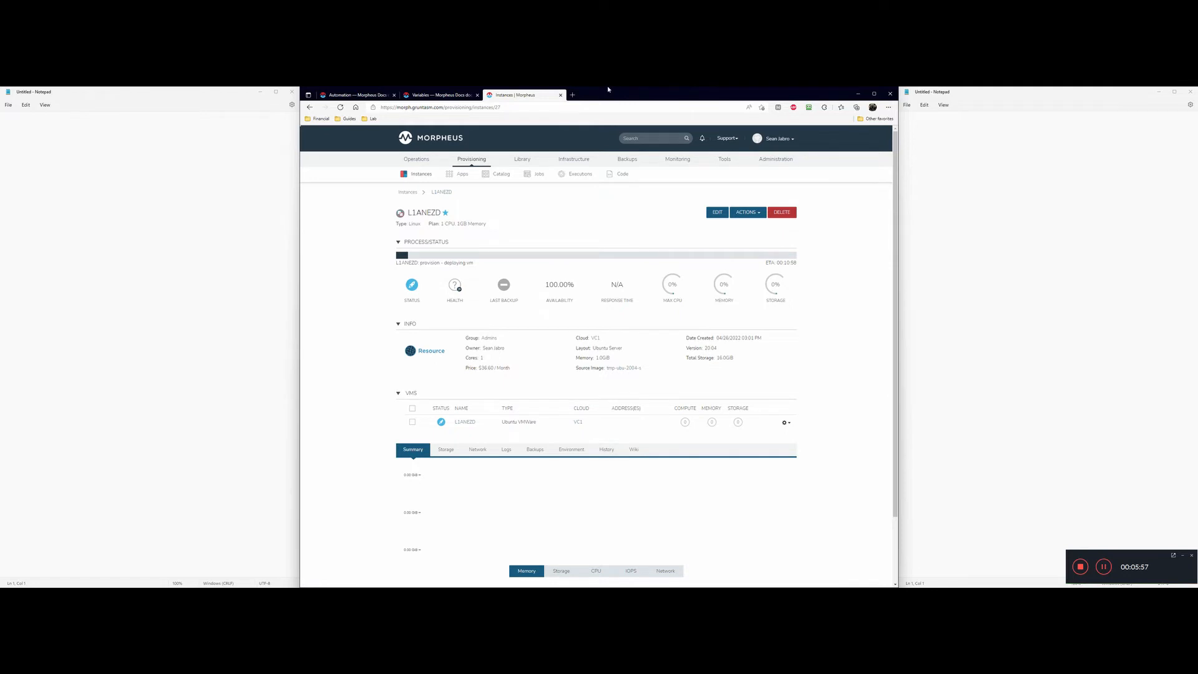
pyautogui.click(606, 449)
pyautogui.scroll(-3, 699, 449)
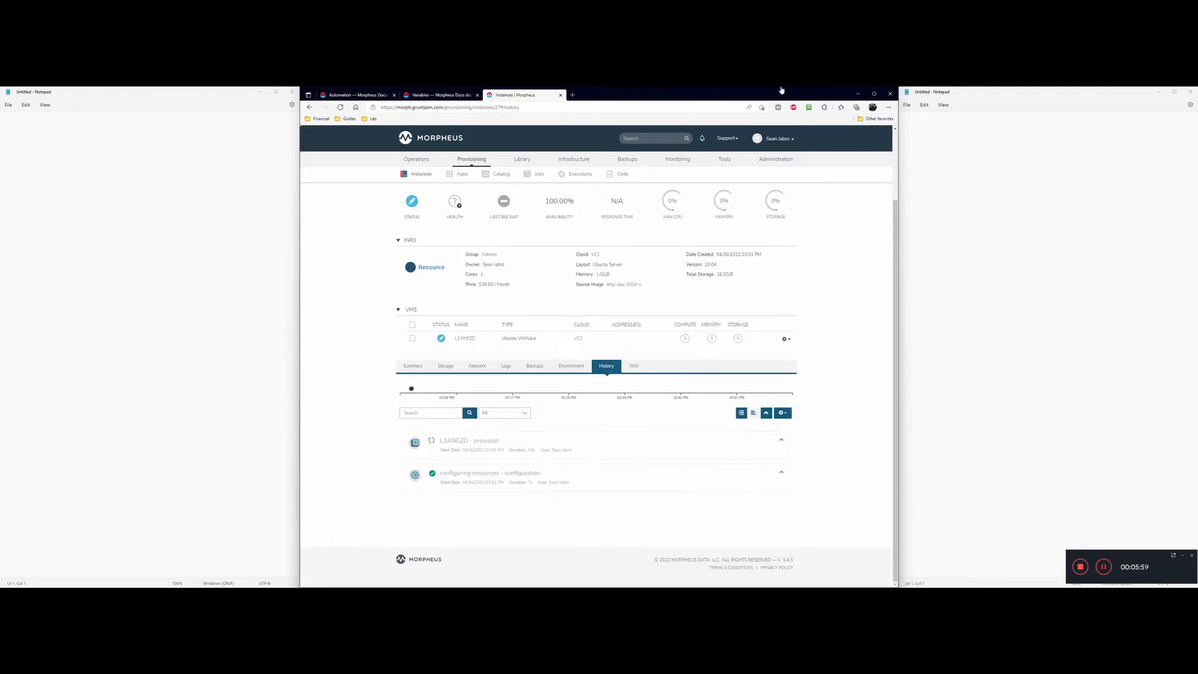
pyautogui.click(781, 472)
pyautogui.scroll(-3, 662, 436)
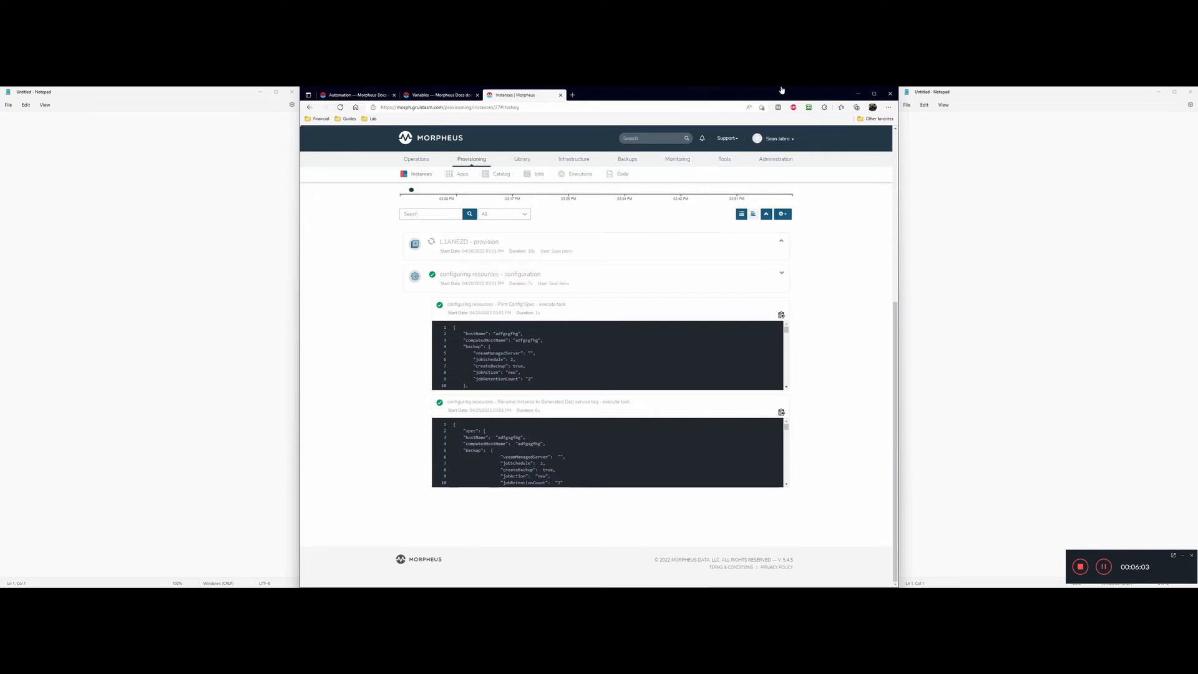
# Paste the Print Config Spec output into one Notepad window and the rename task's output into the other for comparison
pyautogui.hotkey('alt', 'Tab')
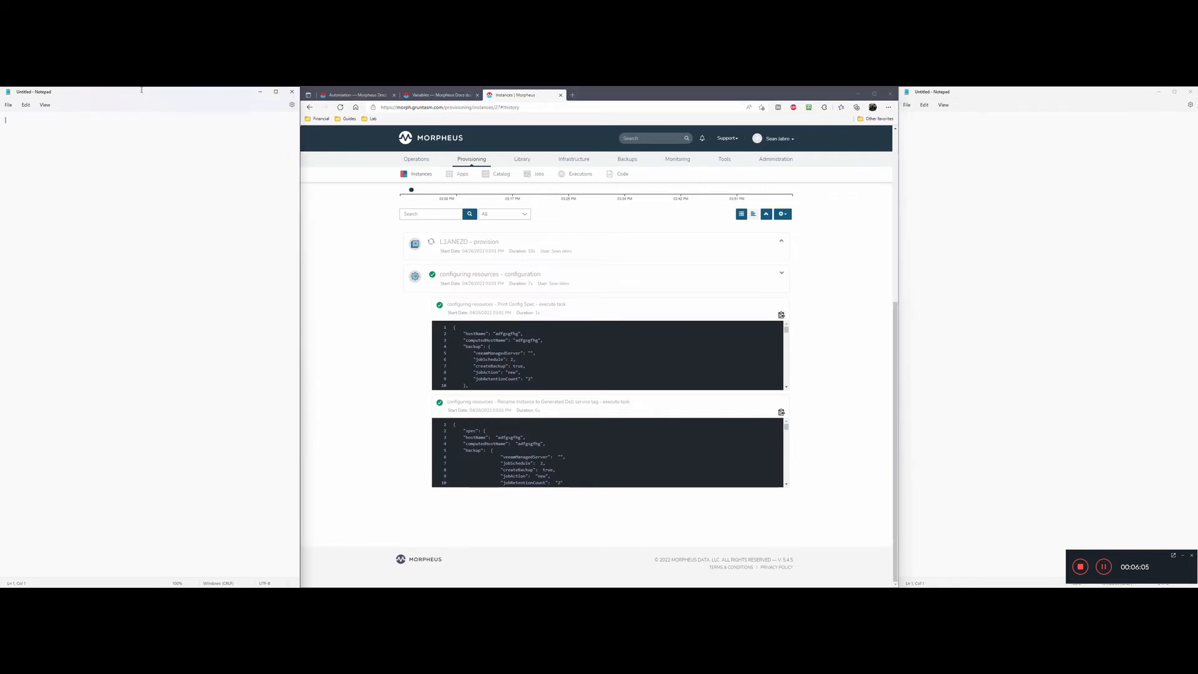
pyautogui.hotkey('ctrl', 'v')
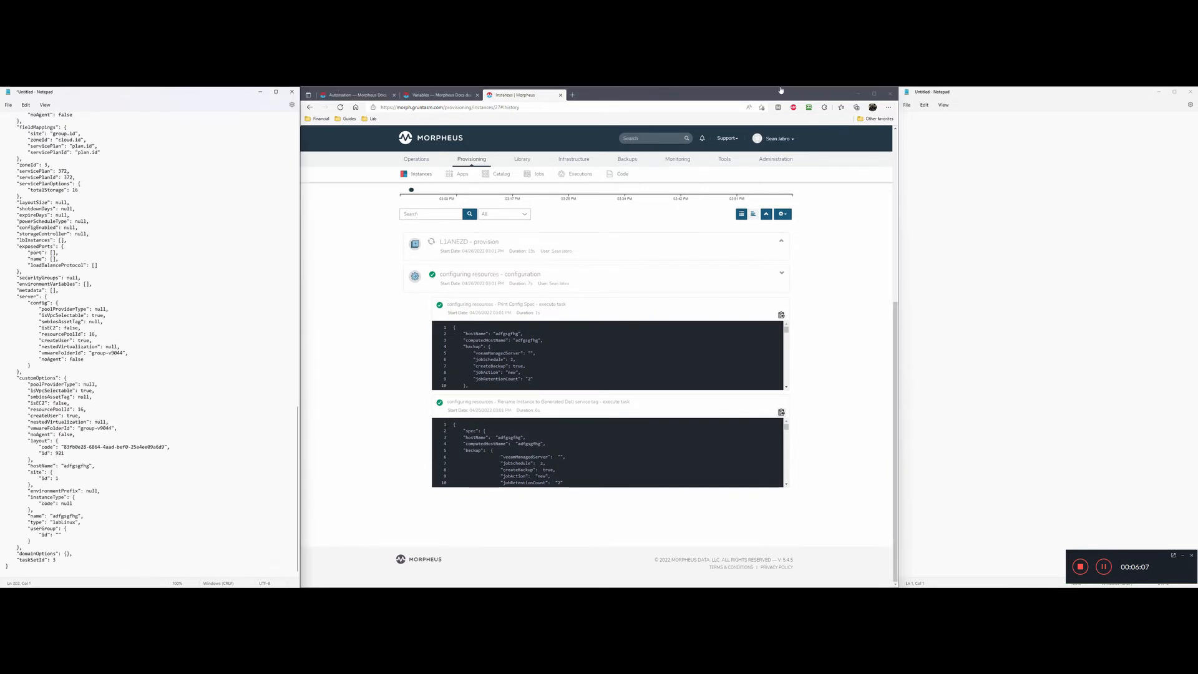
pyautogui.click(1023, 89)
pyautogui.hotkey('ctrl', 'v')
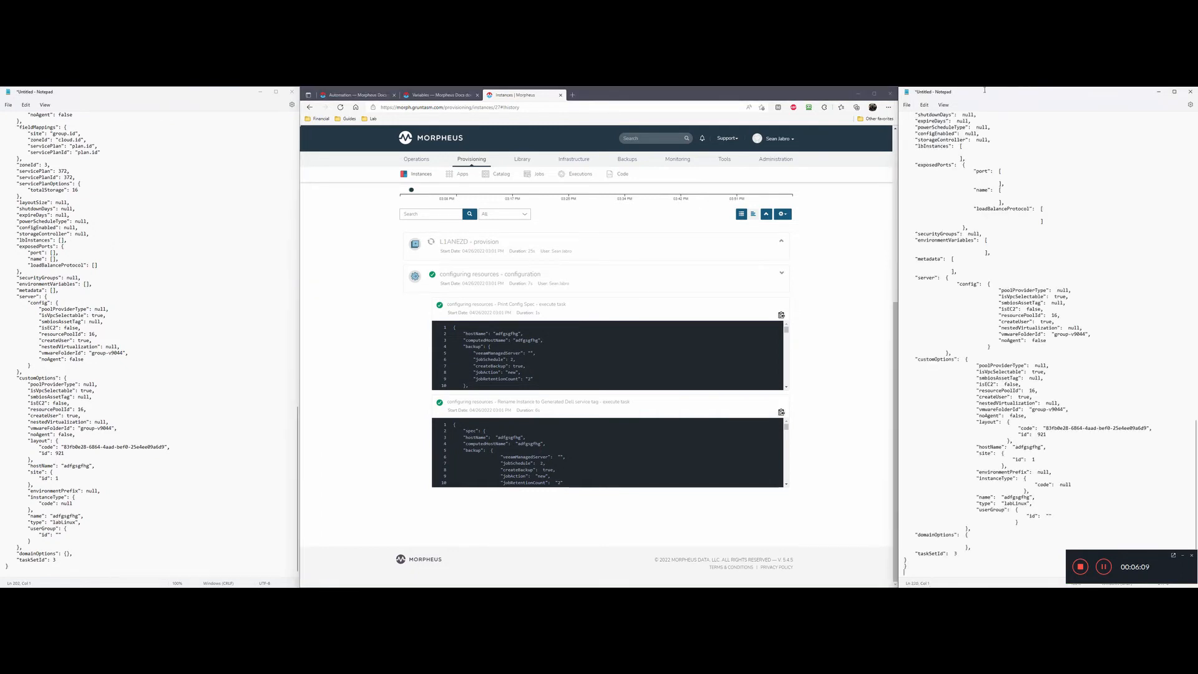
pyautogui.scroll(10, 1112, 90)
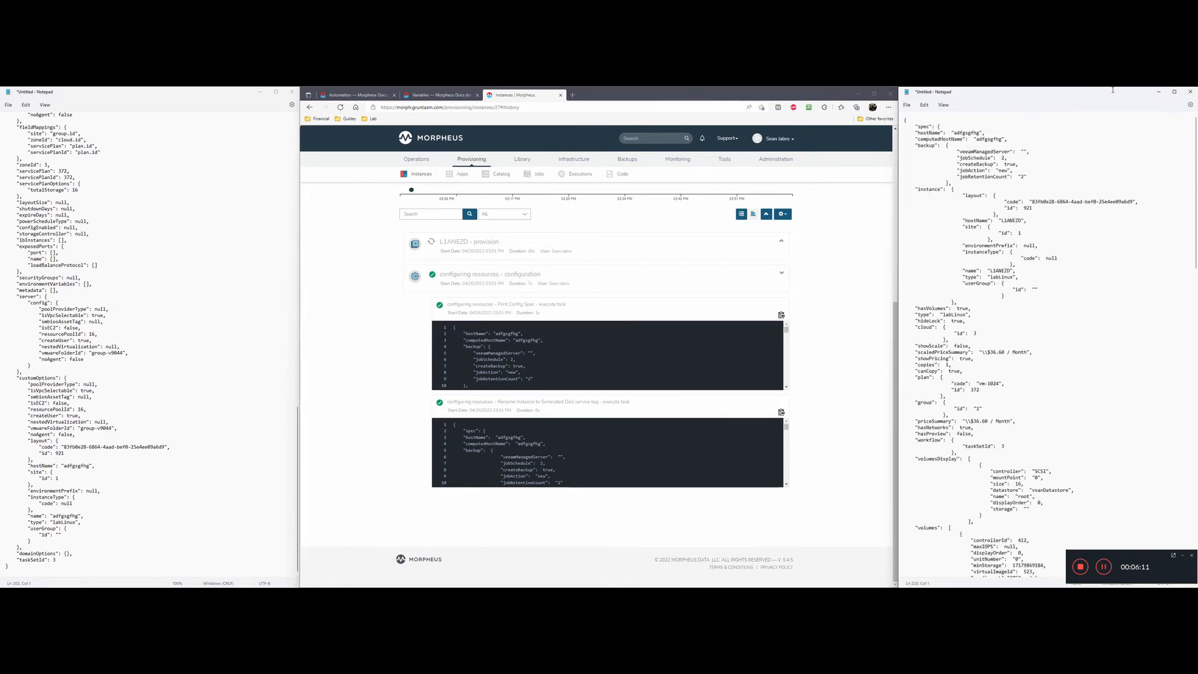
pyautogui.scroll(20, 156, 90)
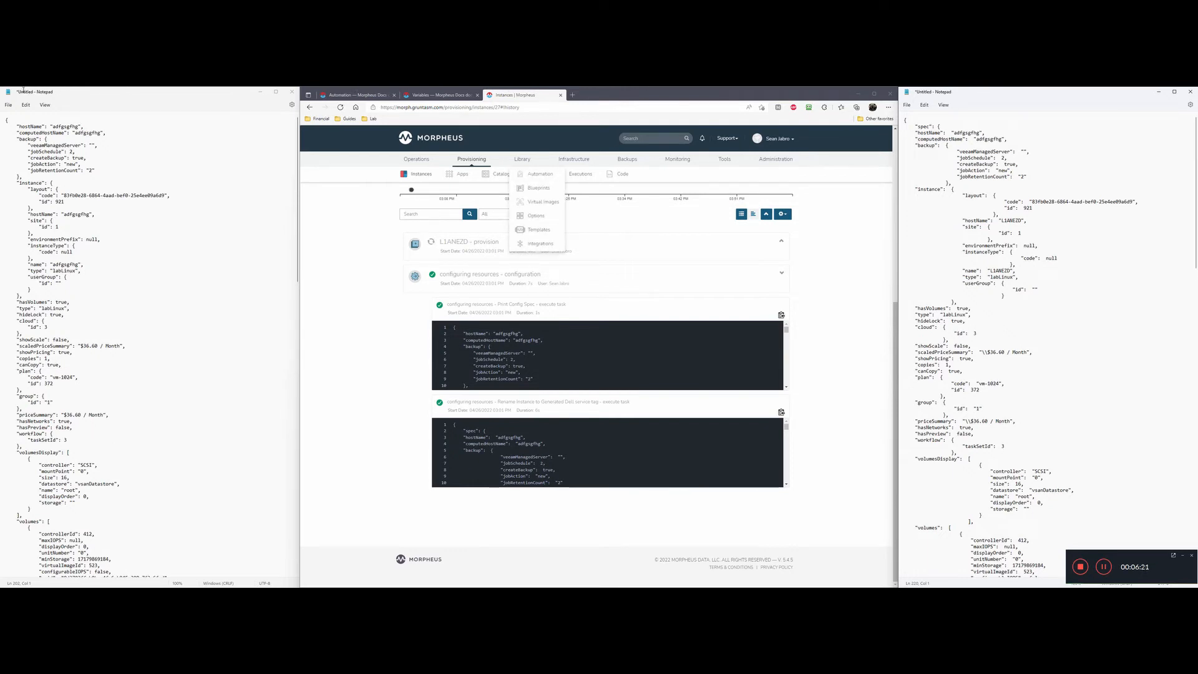
# Compare the hostName and name values inside the instance block of the original and updated specs by highlighting them
pyautogui.moveTo(23, 295); pyautogui.dragTo(4, 183)
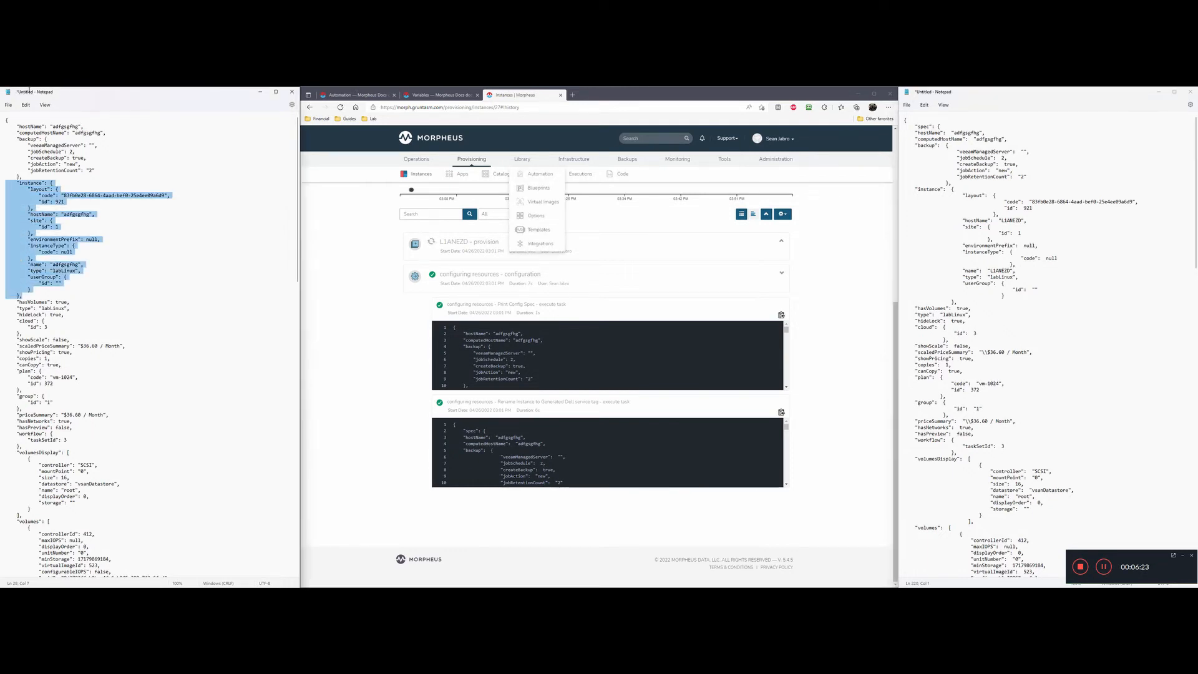
pyautogui.click(63, 264)
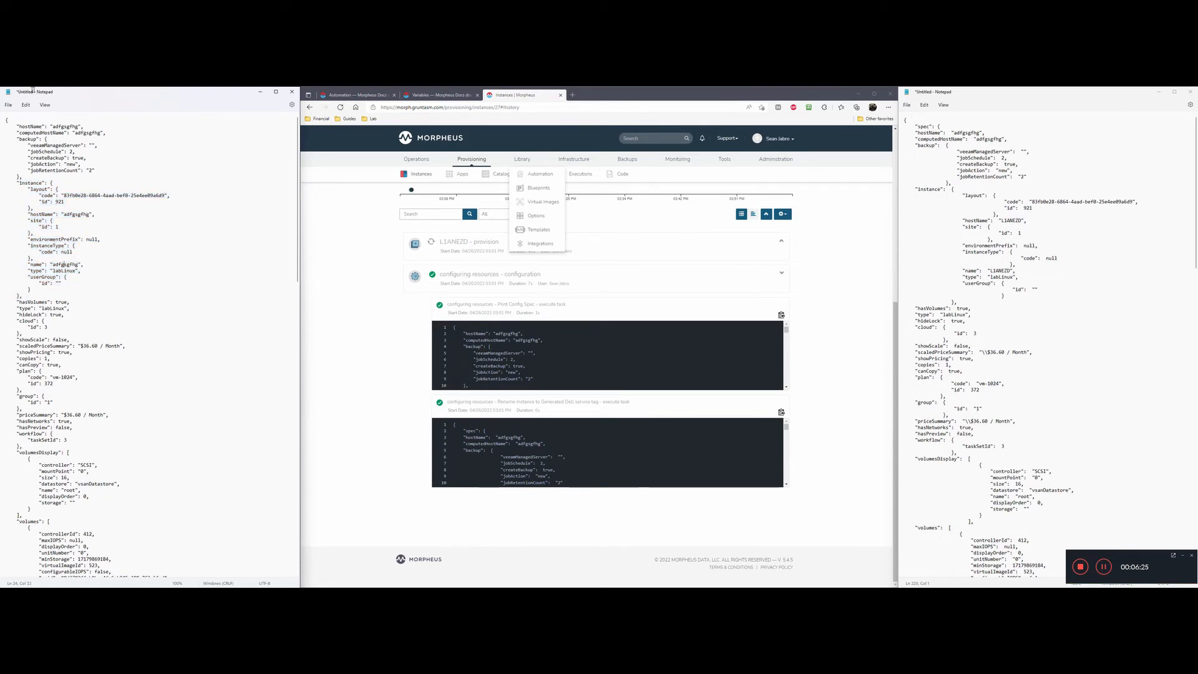
pyautogui.moveTo(31, 214); pyautogui.dragTo(87, 214)
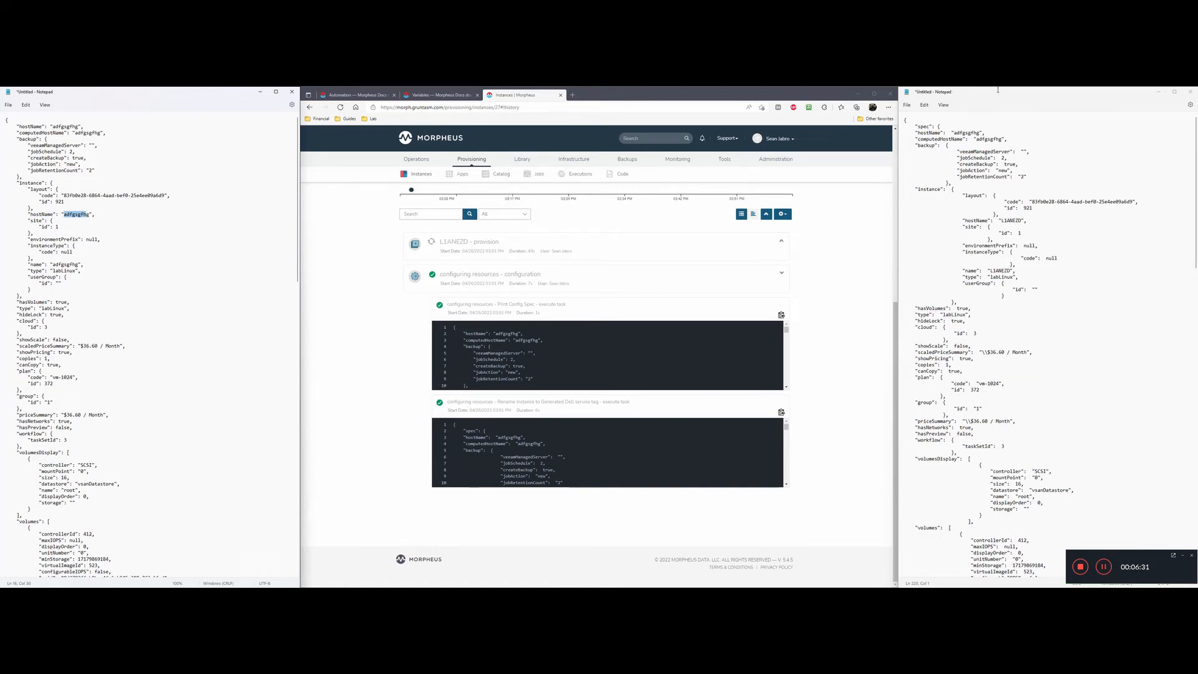
pyautogui.moveTo(1001, 220); pyautogui.dragTo(1019, 221)
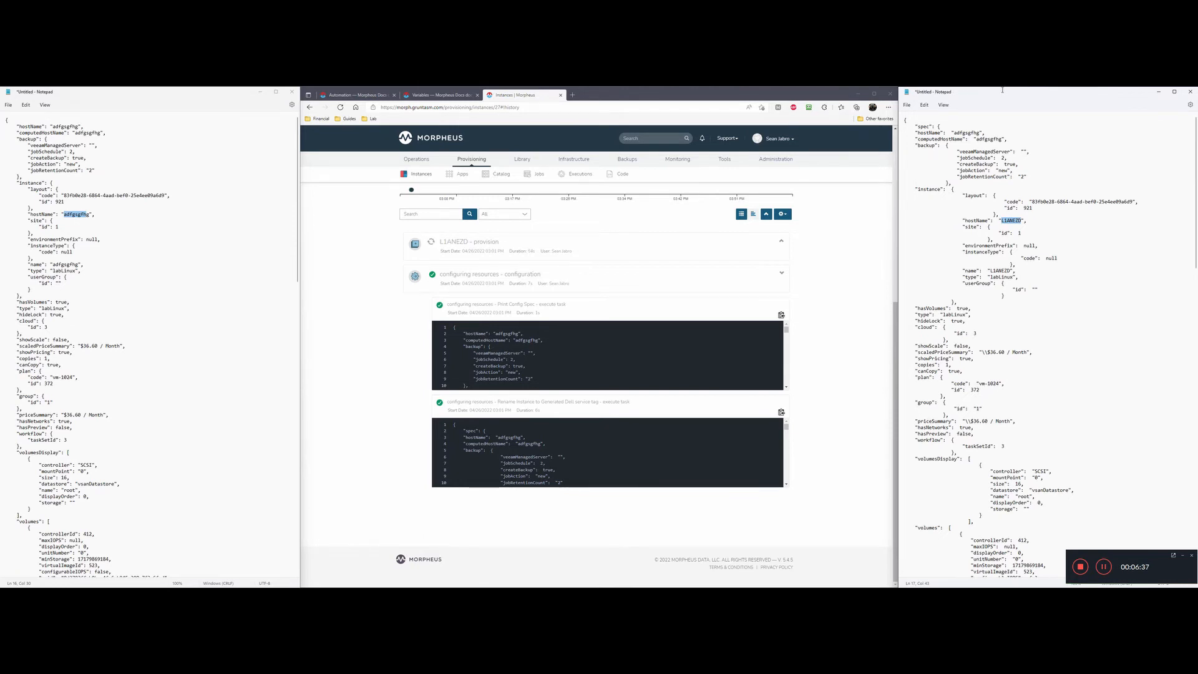
pyautogui.press('F3')
# Return to Morpheus and add an instance catalog item named Ubuntu with Dell Tag to the library blueprints, marked as featured
pyautogui.click(392, 89)
pyautogui.press('Home')
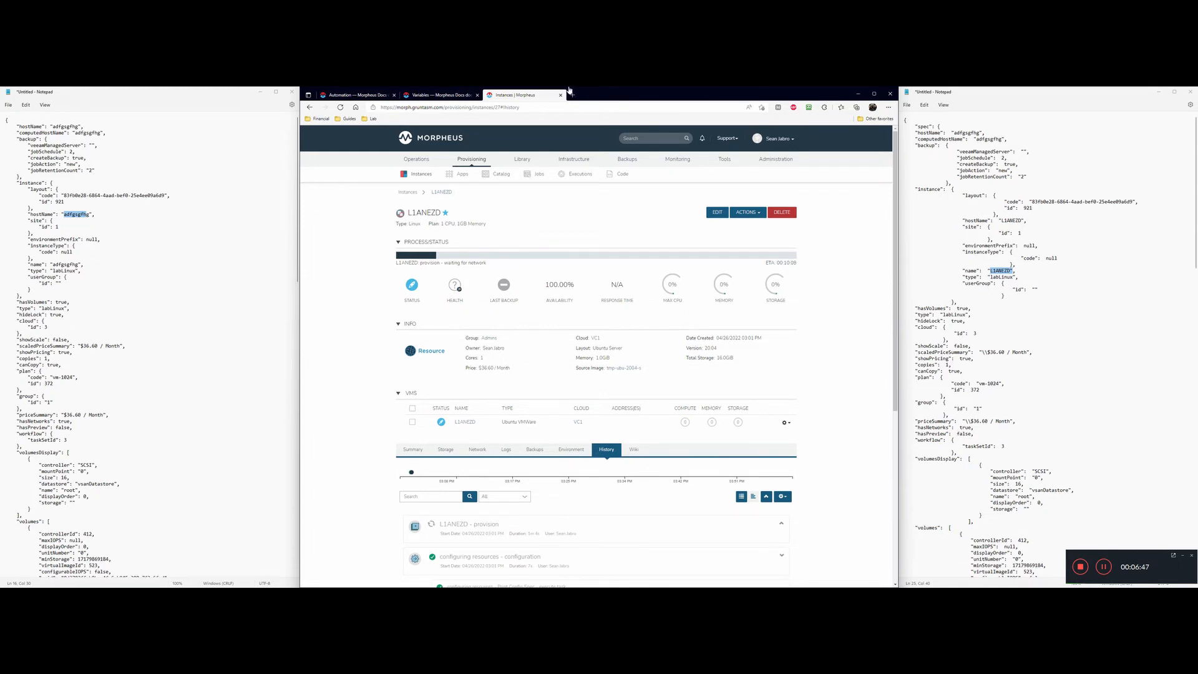
pyautogui.moveTo(527, 159)
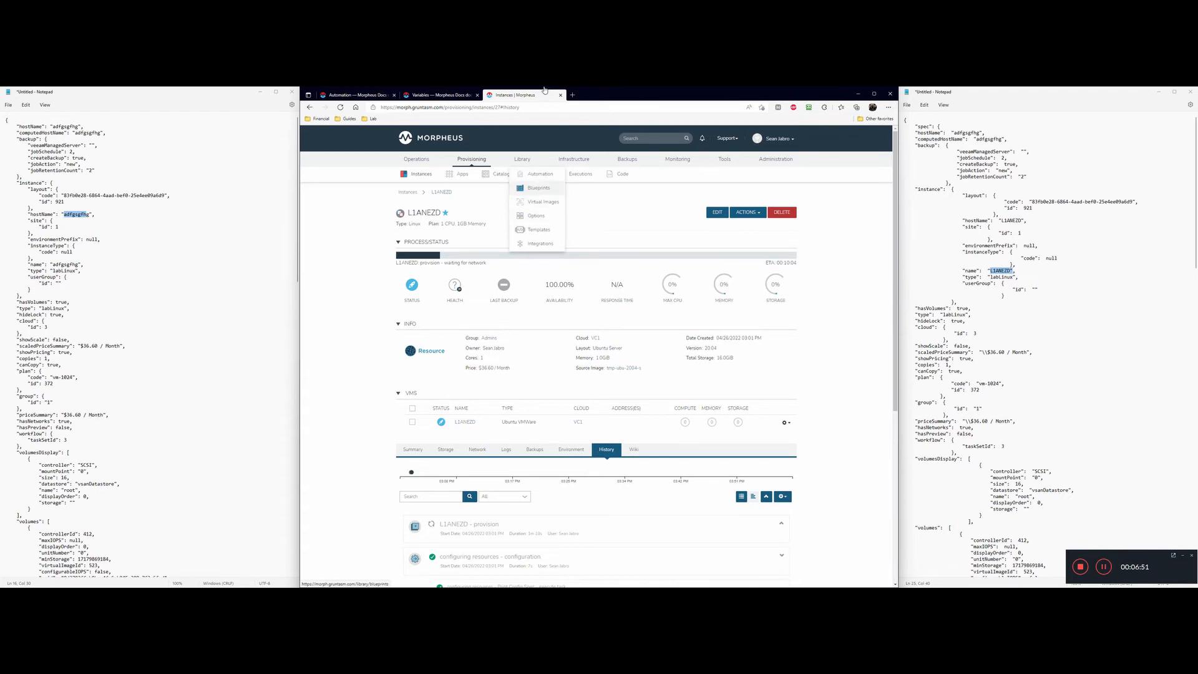
pyautogui.click(539, 187)
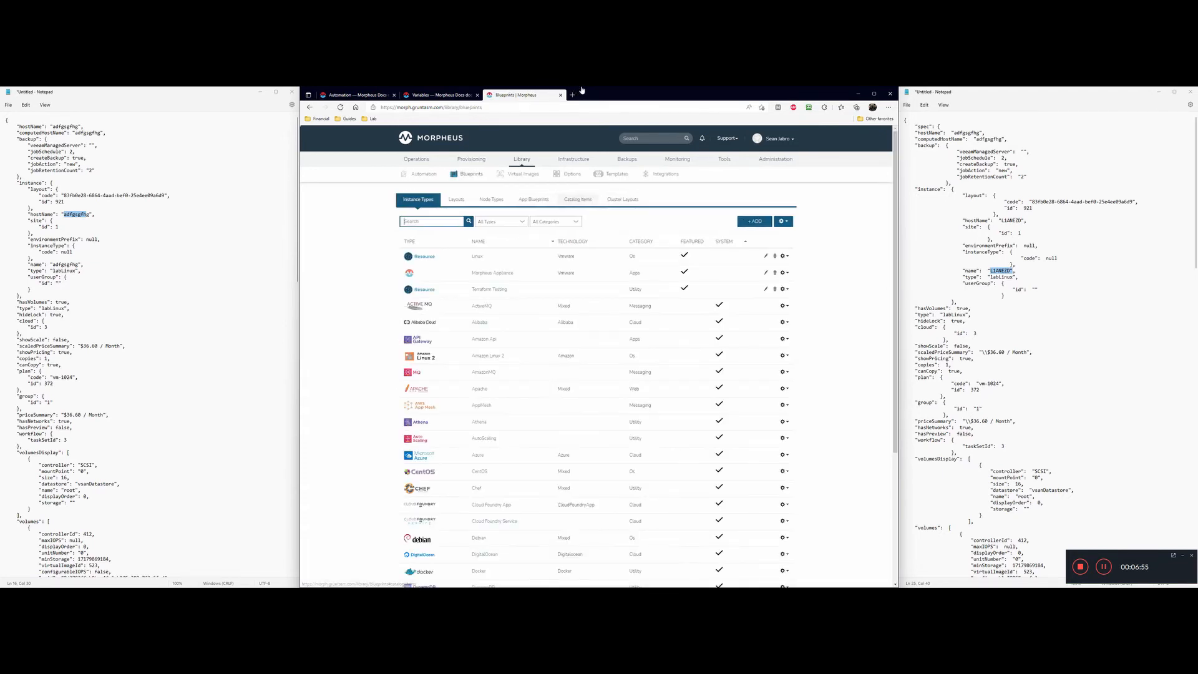
pyautogui.click(581, 199)
pyautogui.click(759, 221)
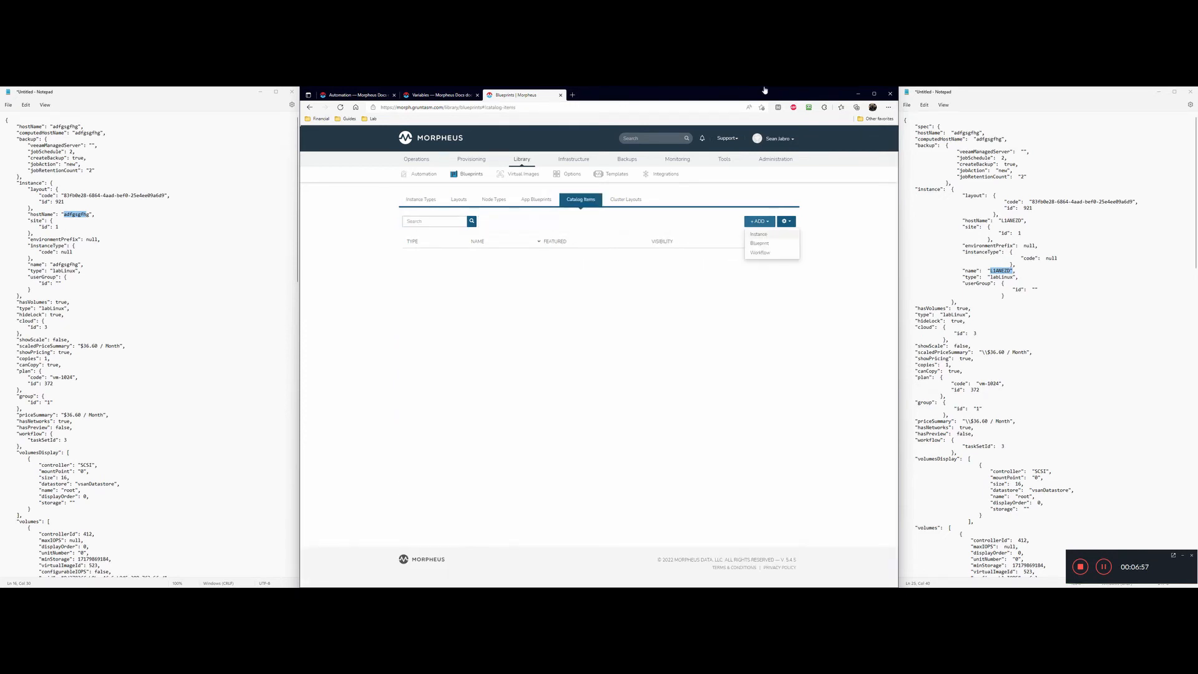
pyautogui.click(764, 234)
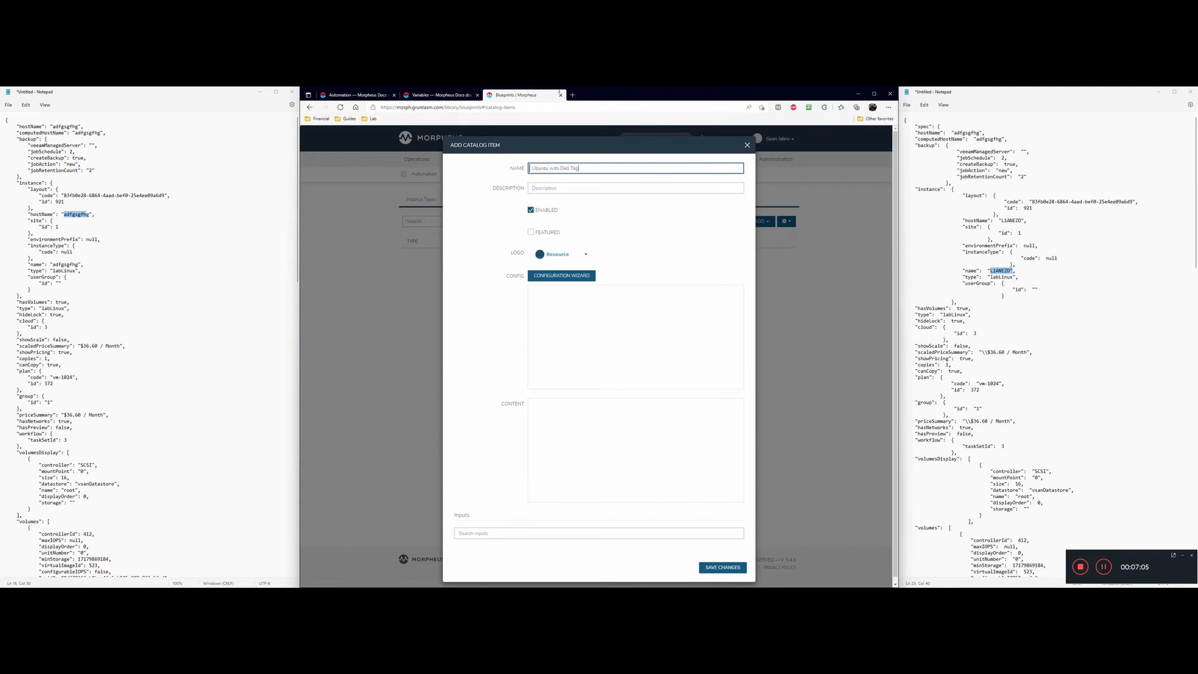
pyautogui.click(555, 232)
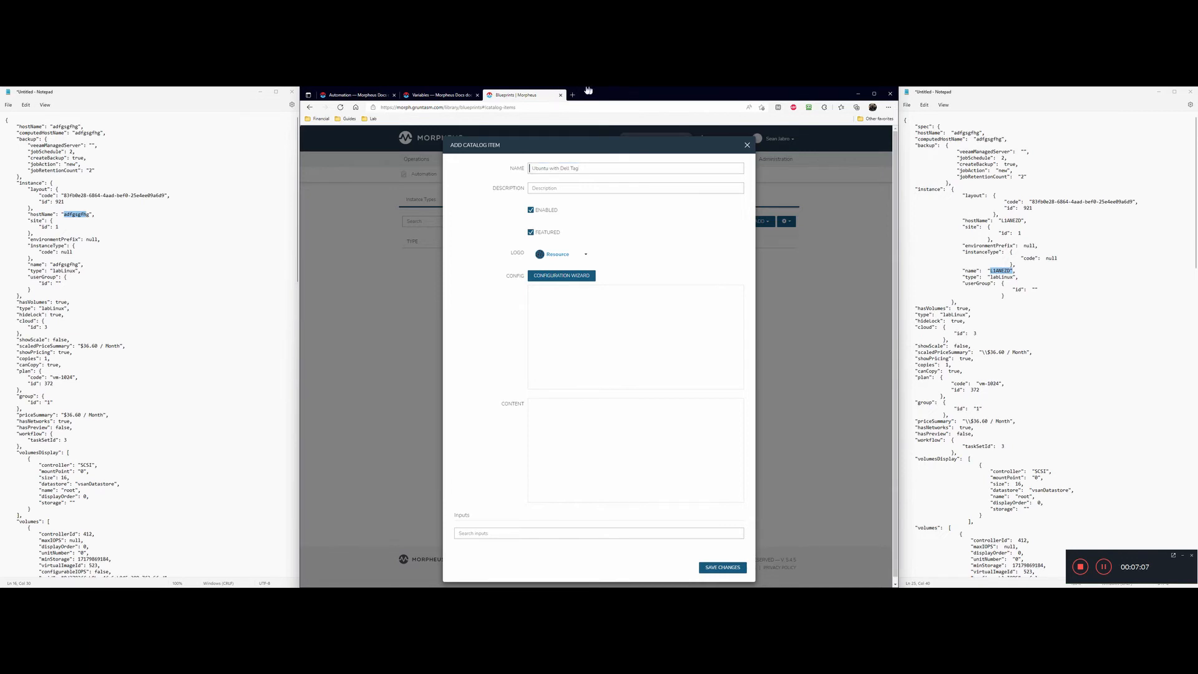
# Set the catalog item's logo to ubuntu and open its configuration wizard
pyautogui.click(586, 254)
pyautogui.scroll(-10, 561, 364)
pyautogui.scroll(-12, 554, 364)
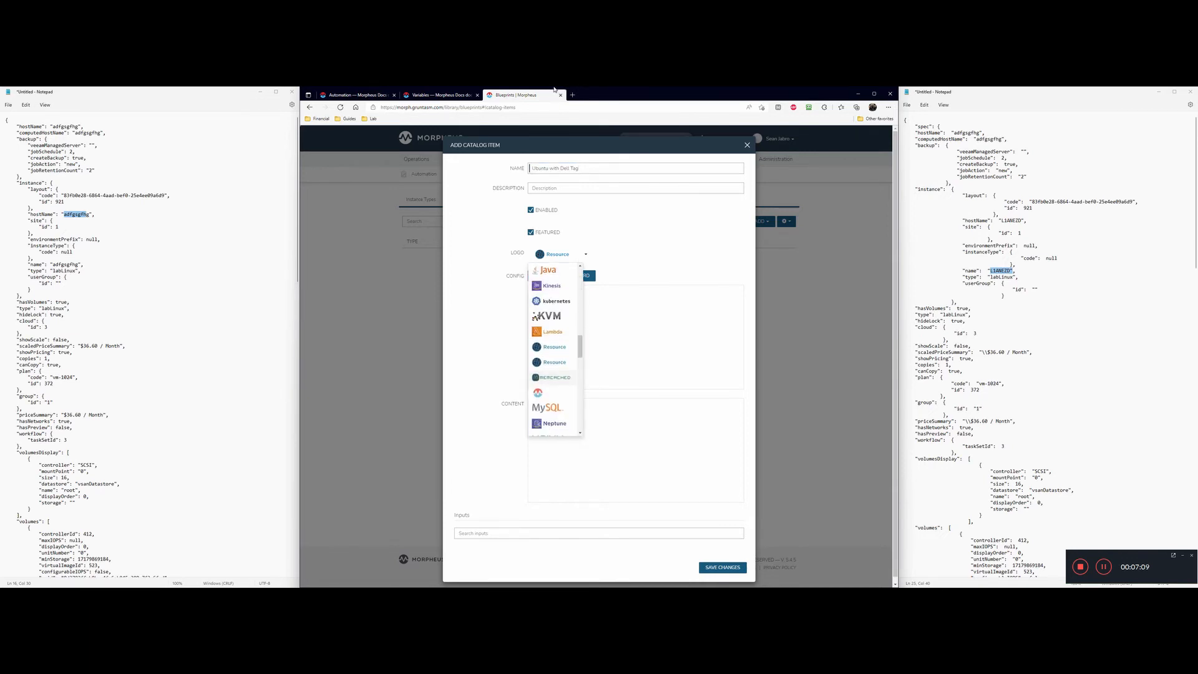
pyautogui.press('Down')
pyautogui.press('Down')
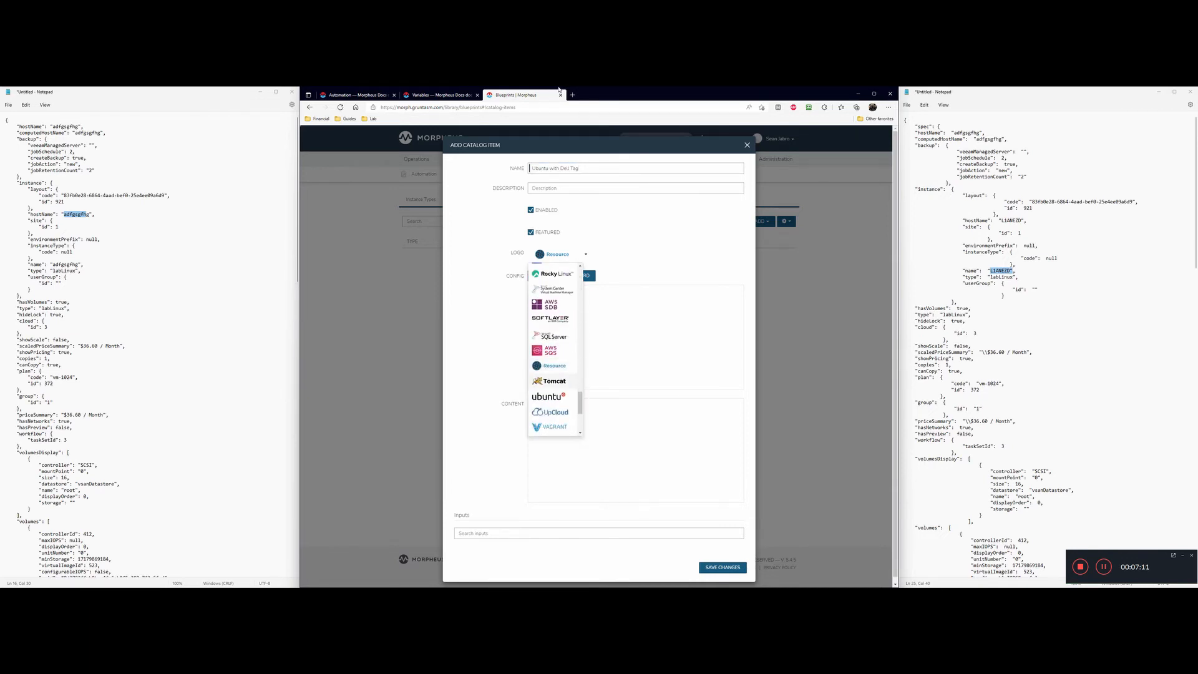
pyautogui.press('Return')
pyautogui.click(564, 275)
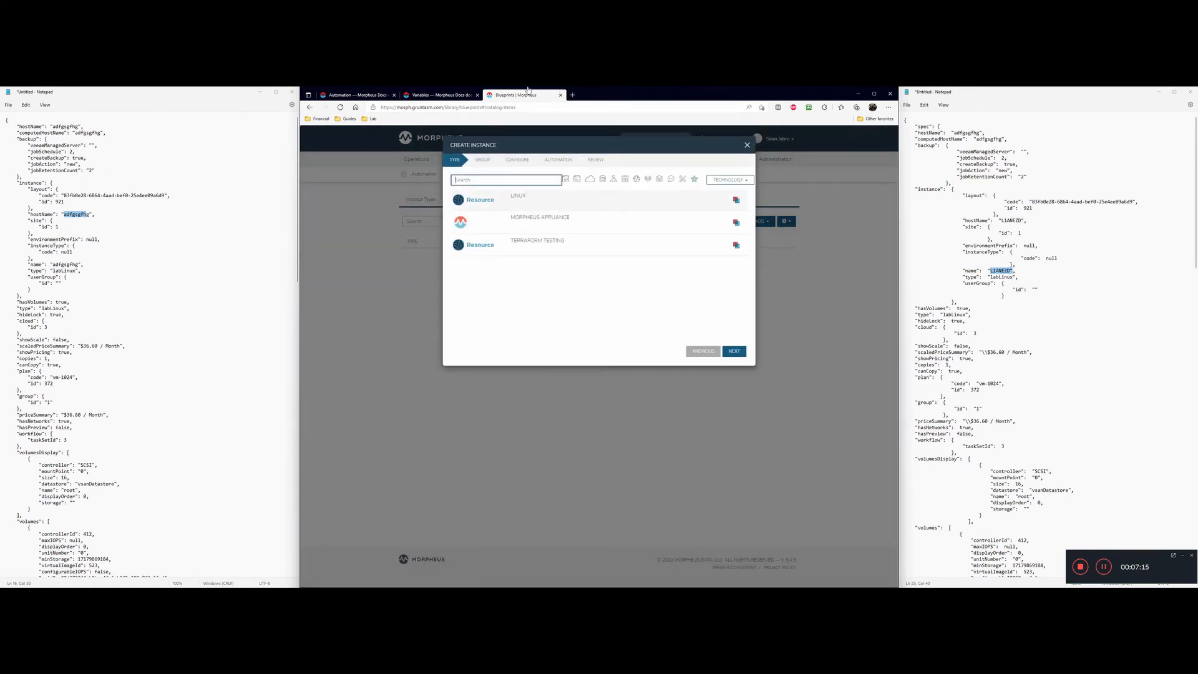
# Choose the Linux instance type for the catalog configuration, with group Admins, cloud VC1 and the name changeme
pyautogui.click(545, 199)
pyautogui.click(736, 351)
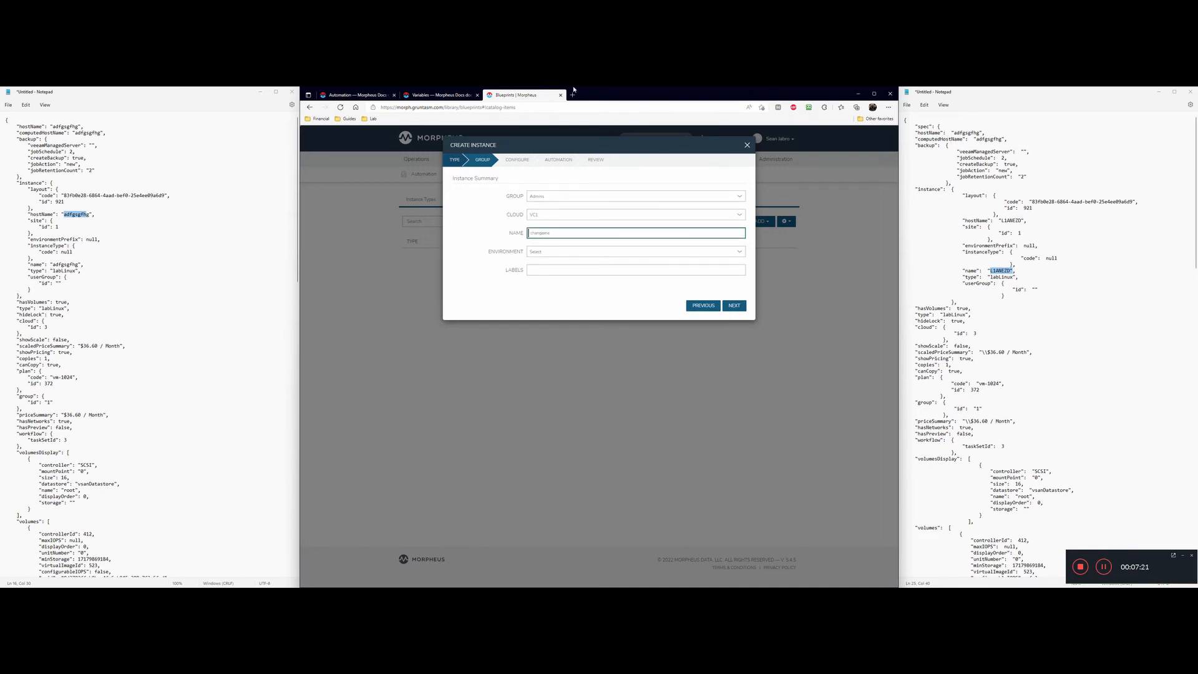
pyautogui.press('Return')
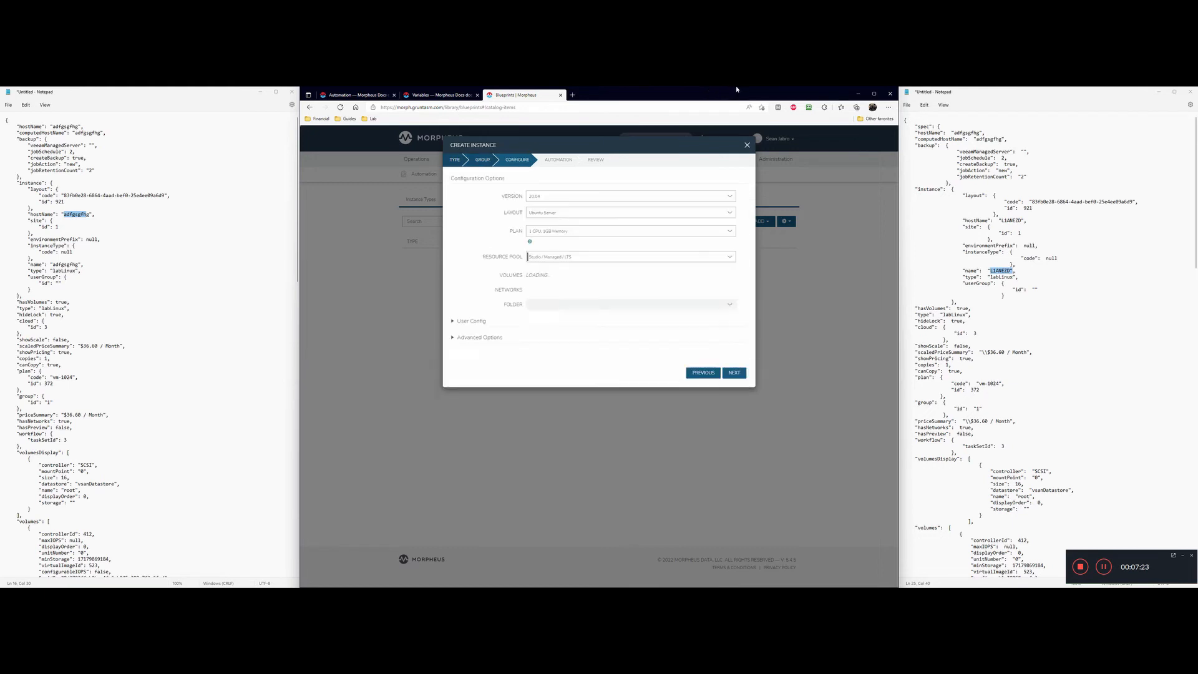
# Place the volume on vsanDatastore, select the morph-lts-branch-dhcp network, and proceed to the automation settings
pyautogui.click(690, 275)
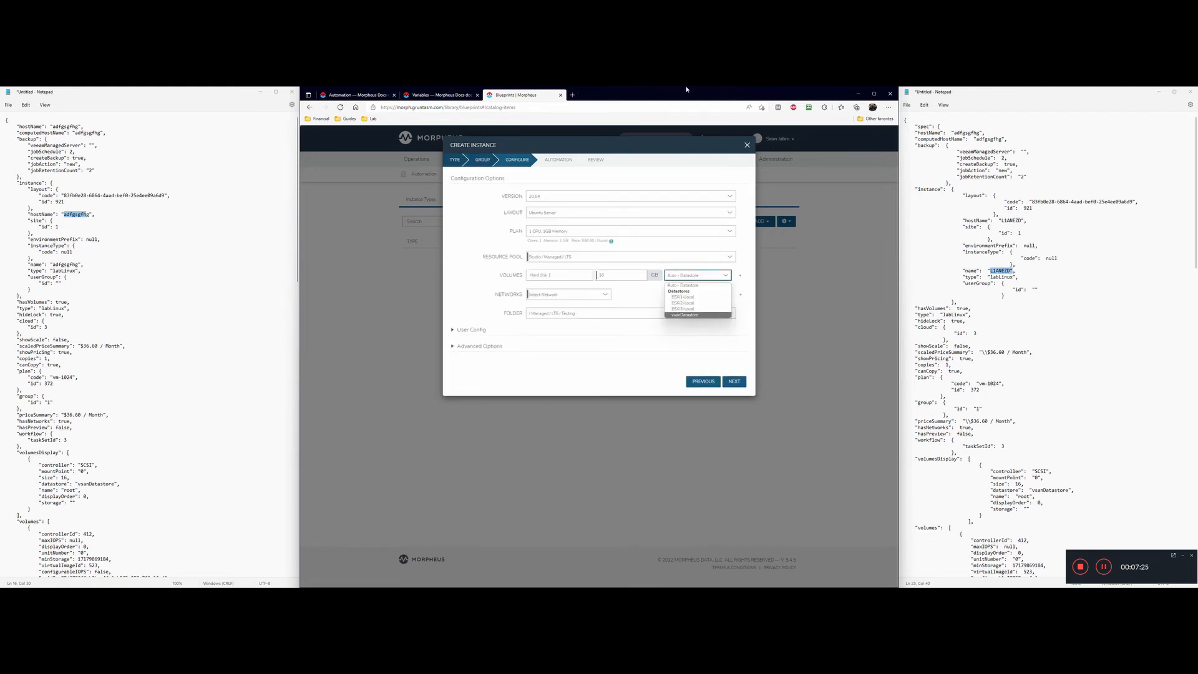
pyautogui.click(687, 314)
pyautogui.click(585, 294)
pyautogui.click(554, 339)
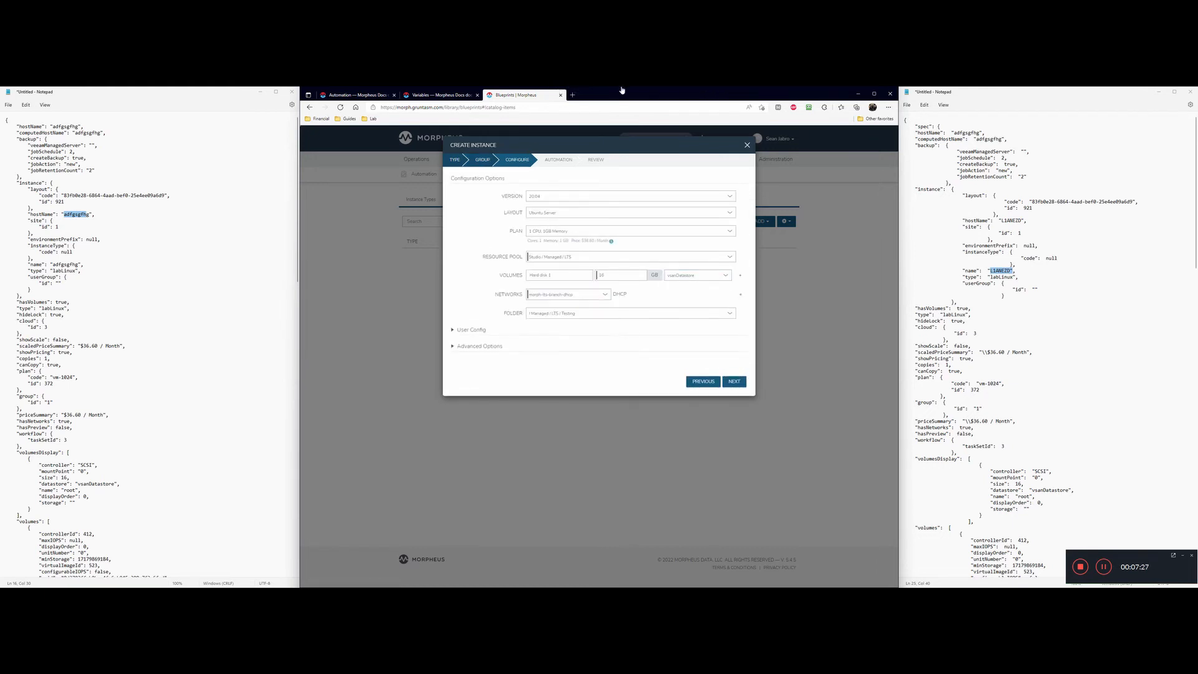
pyautogui.click(733, 381)
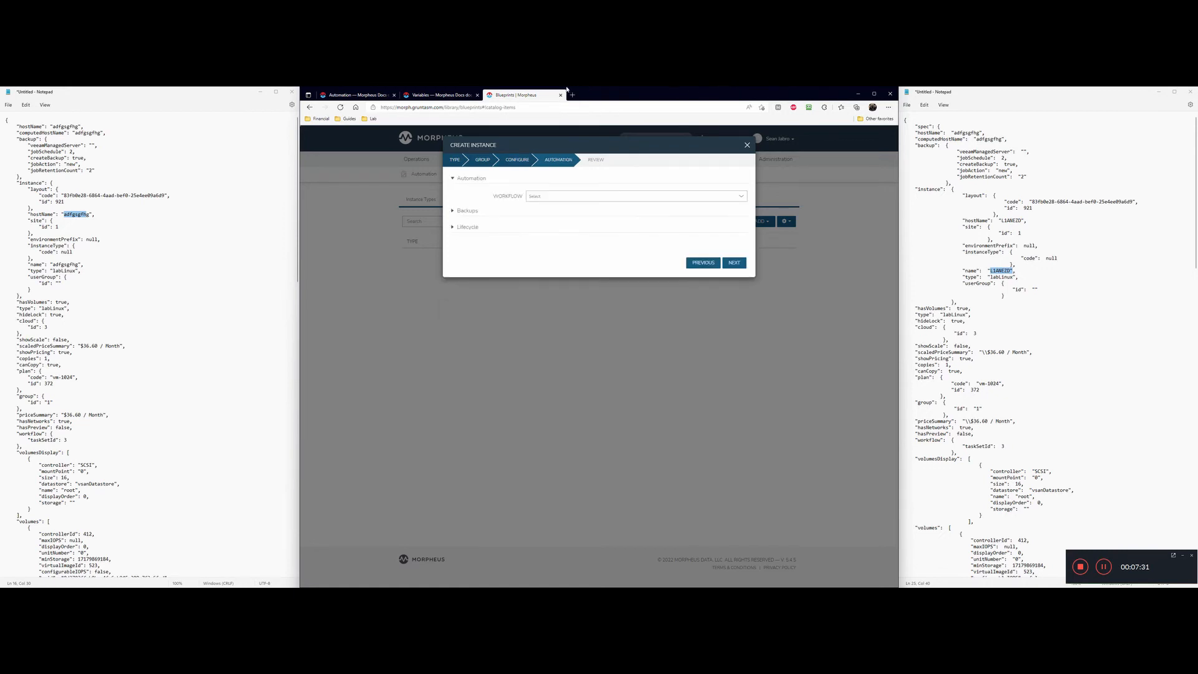
# Assign the Instance Name Update workflow and complete the configuration wizard
pyautogui.click(566, 196)
pyautogui.click(558, 214)
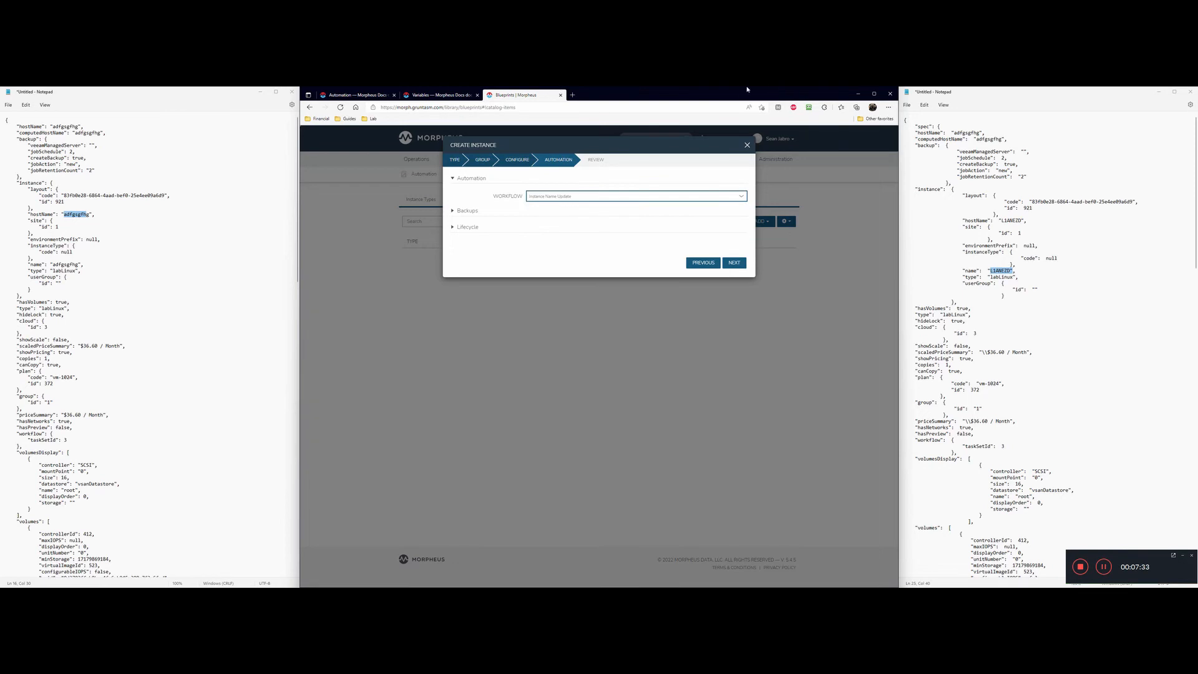
pyautogui.click(734, 263)
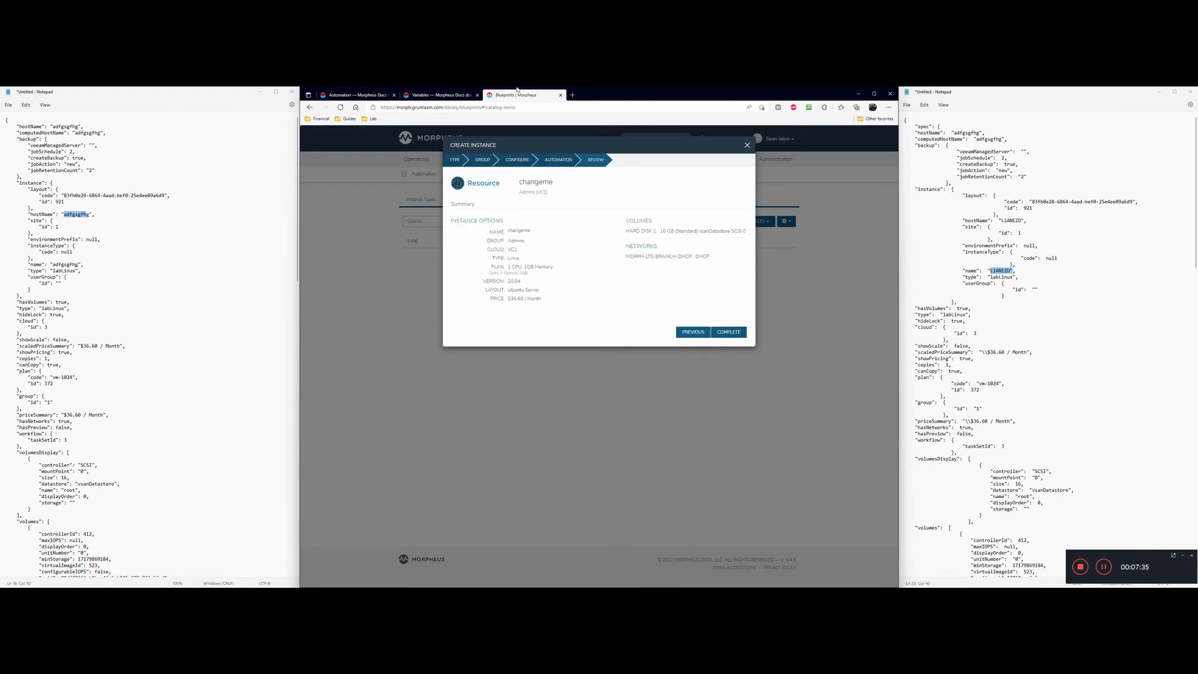
pyautogui.click(731, 332)
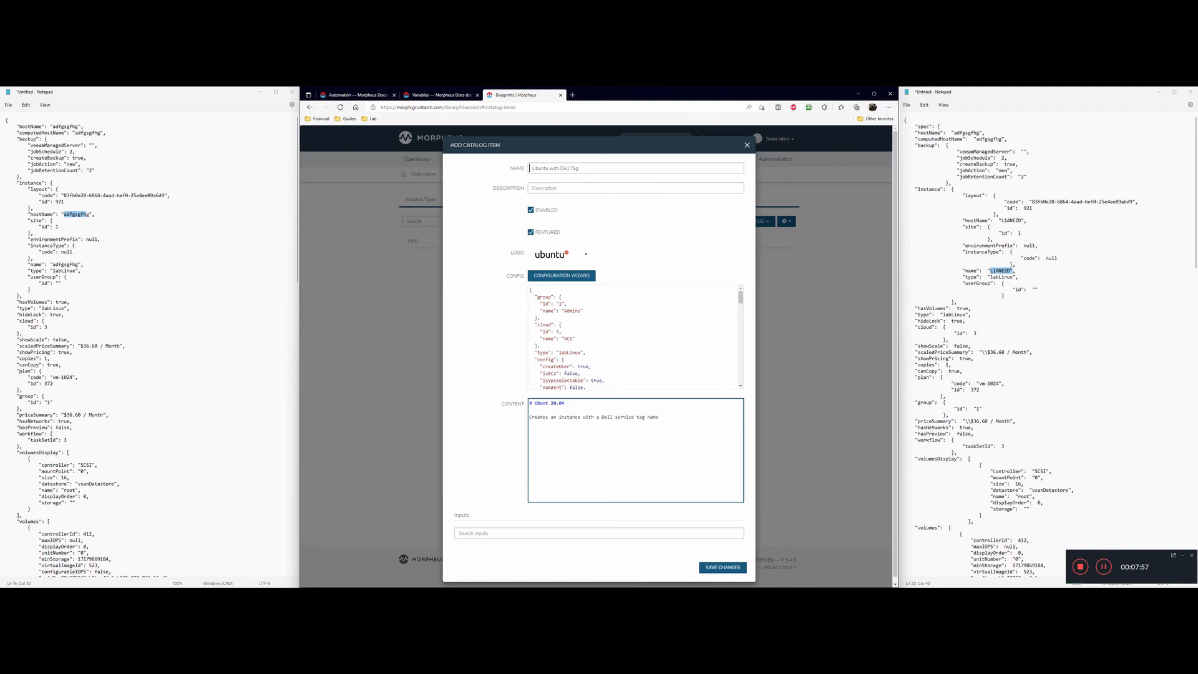
# Review the generated config JSON of the Ubuntu with Dell Tag catalog item and save the item
pyautogui.scroll(-10, 633, 337)
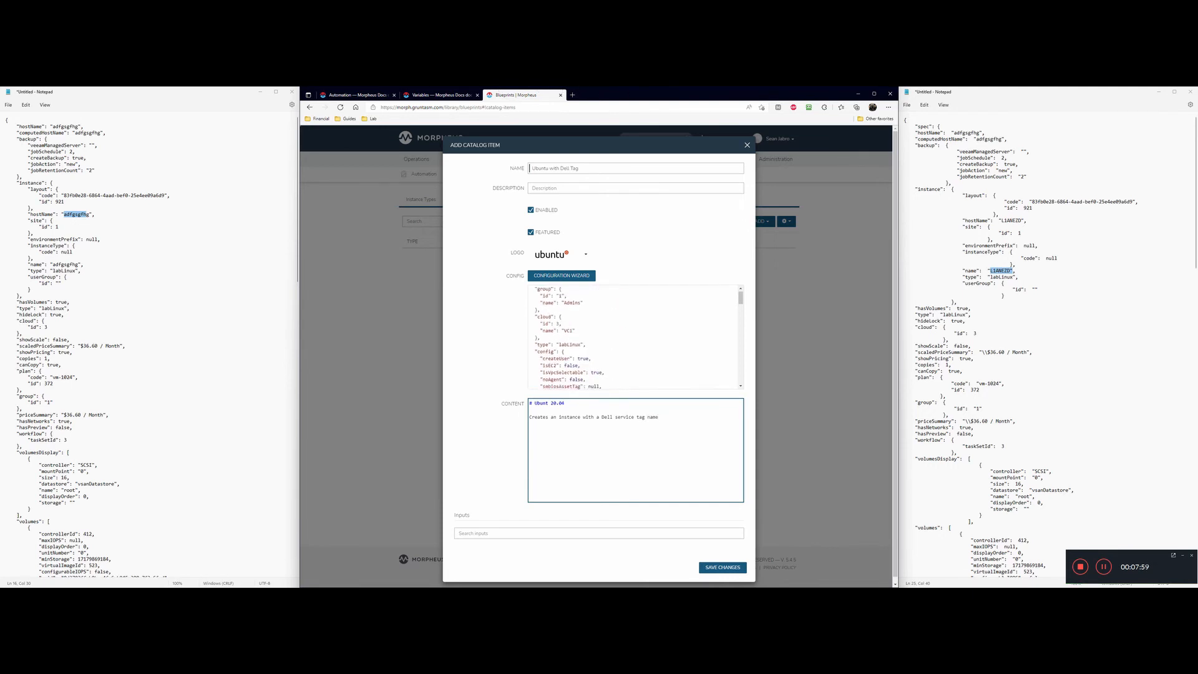
pyautogui.scroll(10, 634, 337)
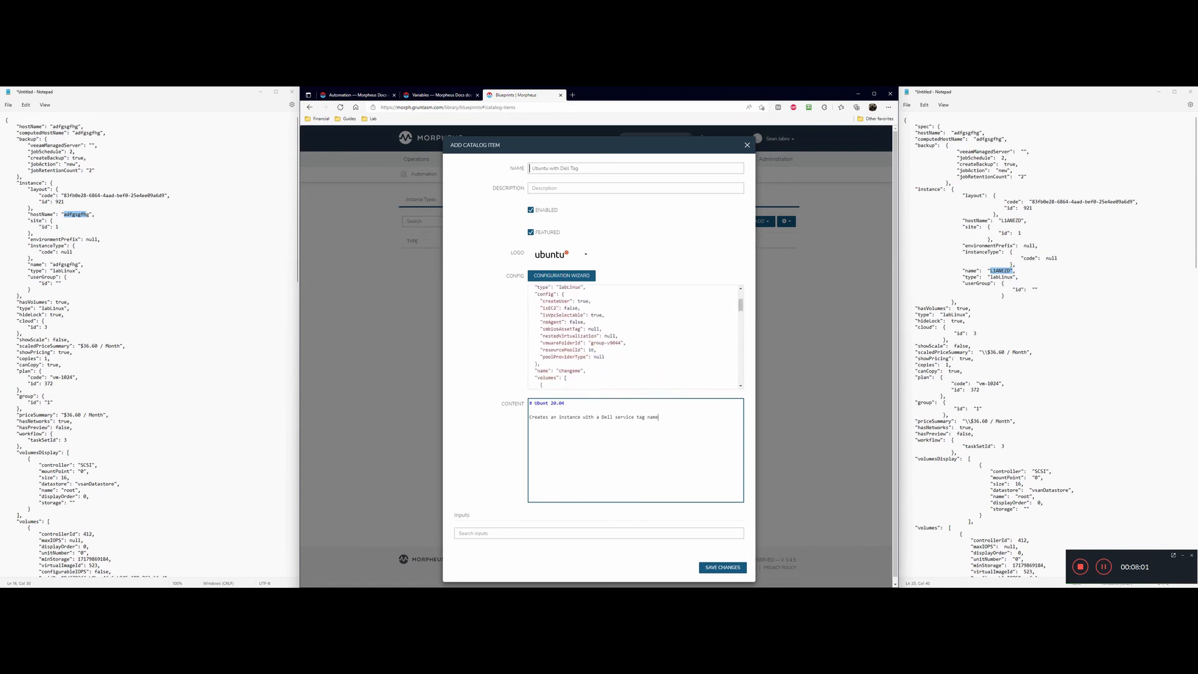
pyautogui.click(719, 567)
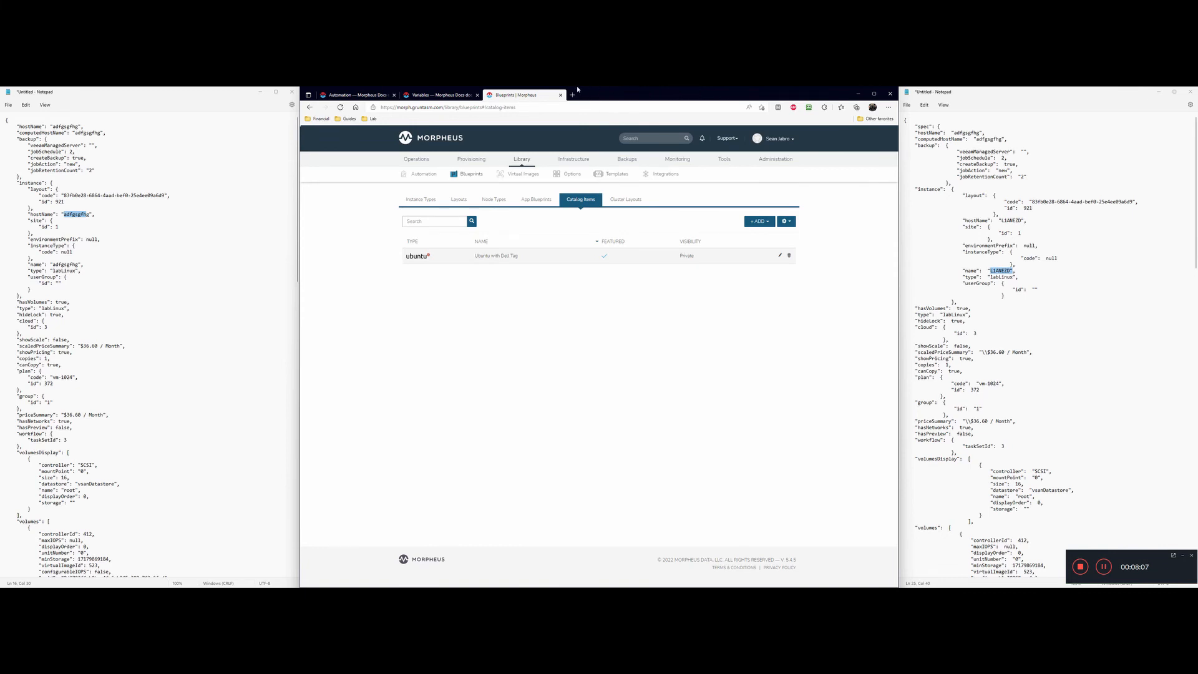
# Go to the provisioning catalog and start an order for the Ubuntu with Dell Tag item
pyautogui.moveTo(471, 159)
pyautogui.click(478, 202)
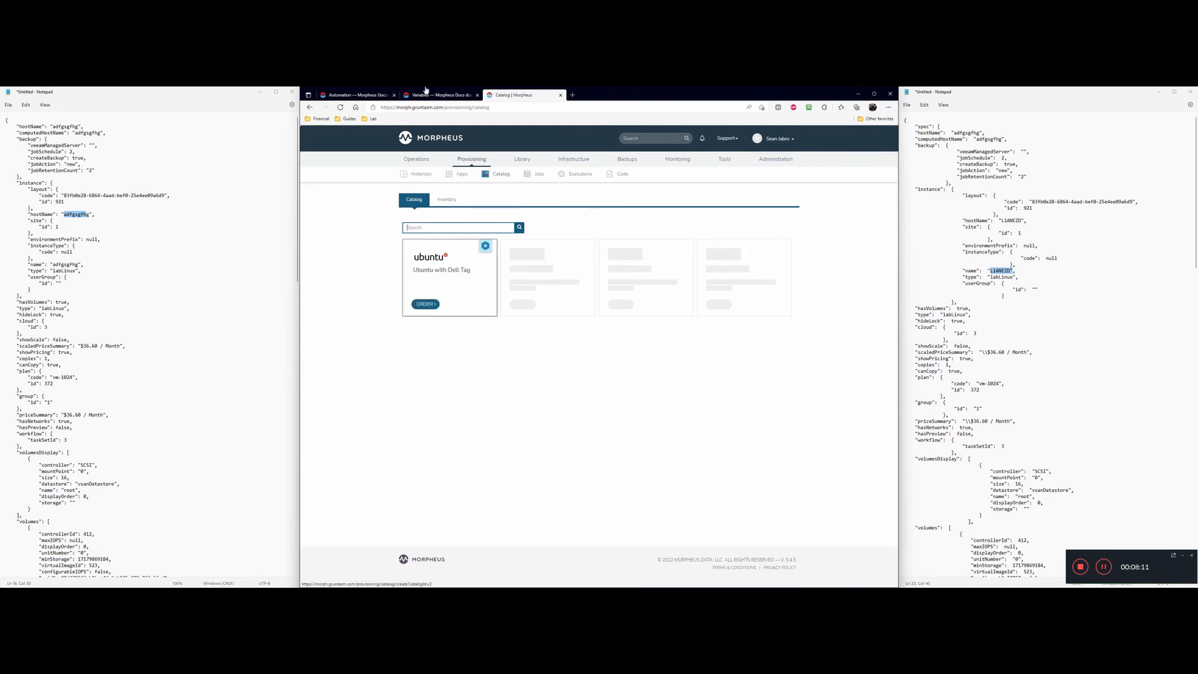
pyautogui.click(429, 304)
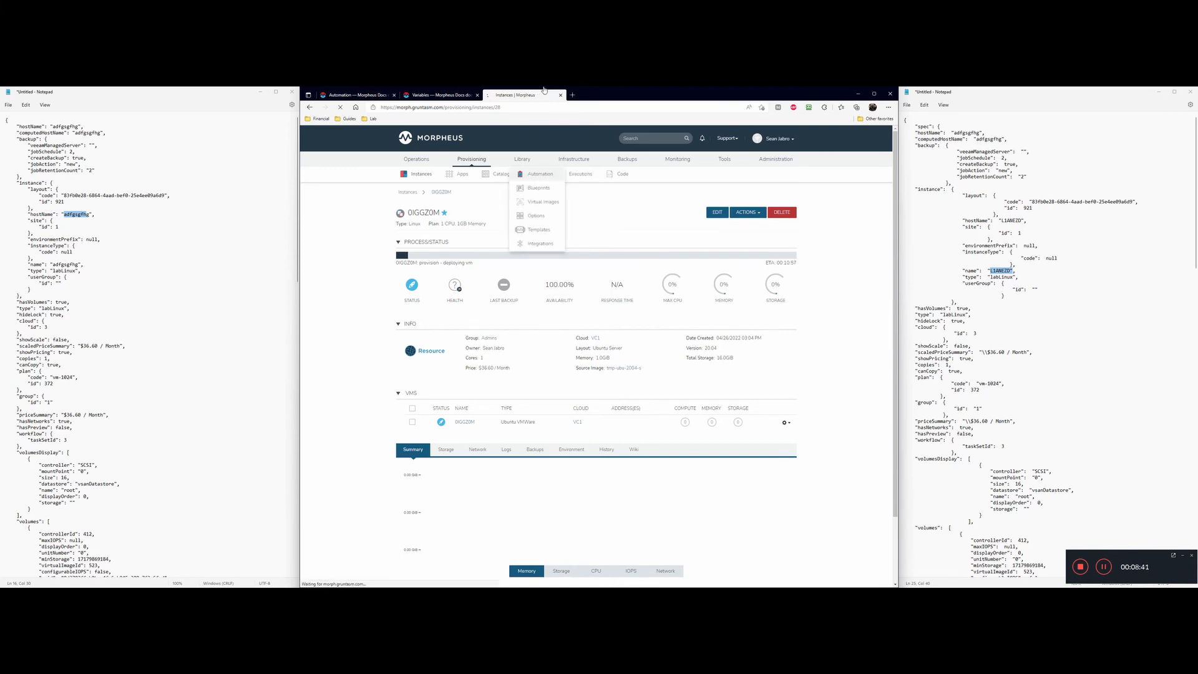
# Open the Rename Instance to Generated Dell service tag task from the automation library and review its PowerShell script
pyautogui.click(538, 173)
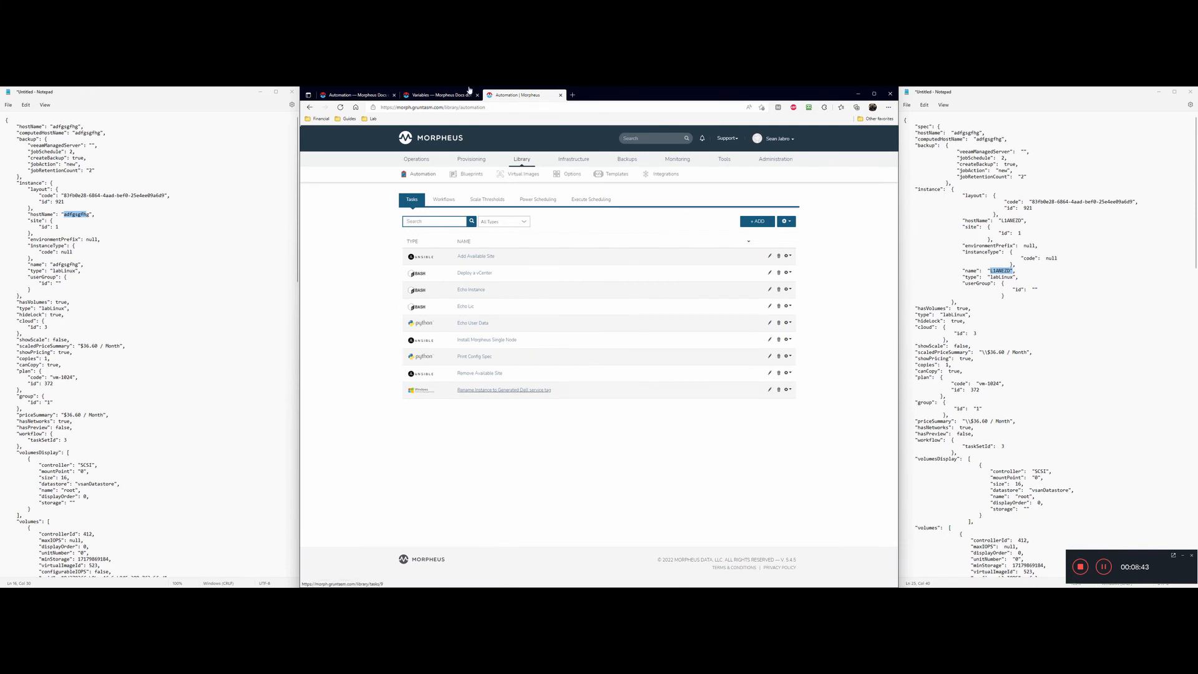
pyautogui.click(540, 390)
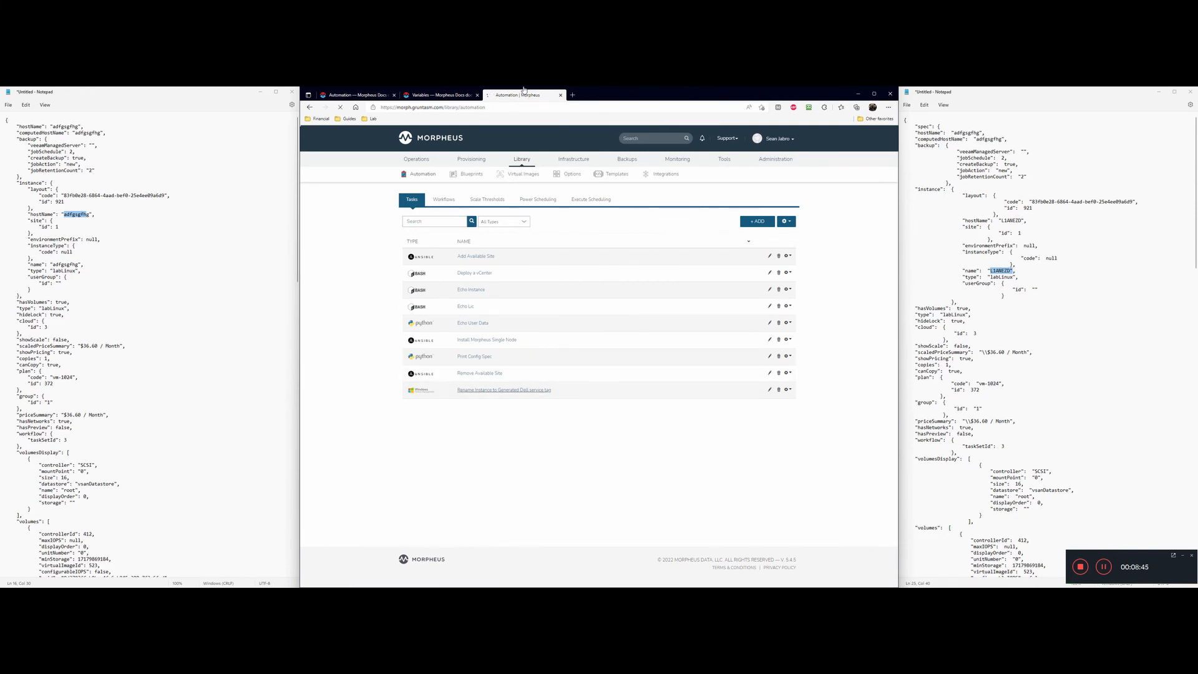
pyautogui.scroll(-7, 571, 374)
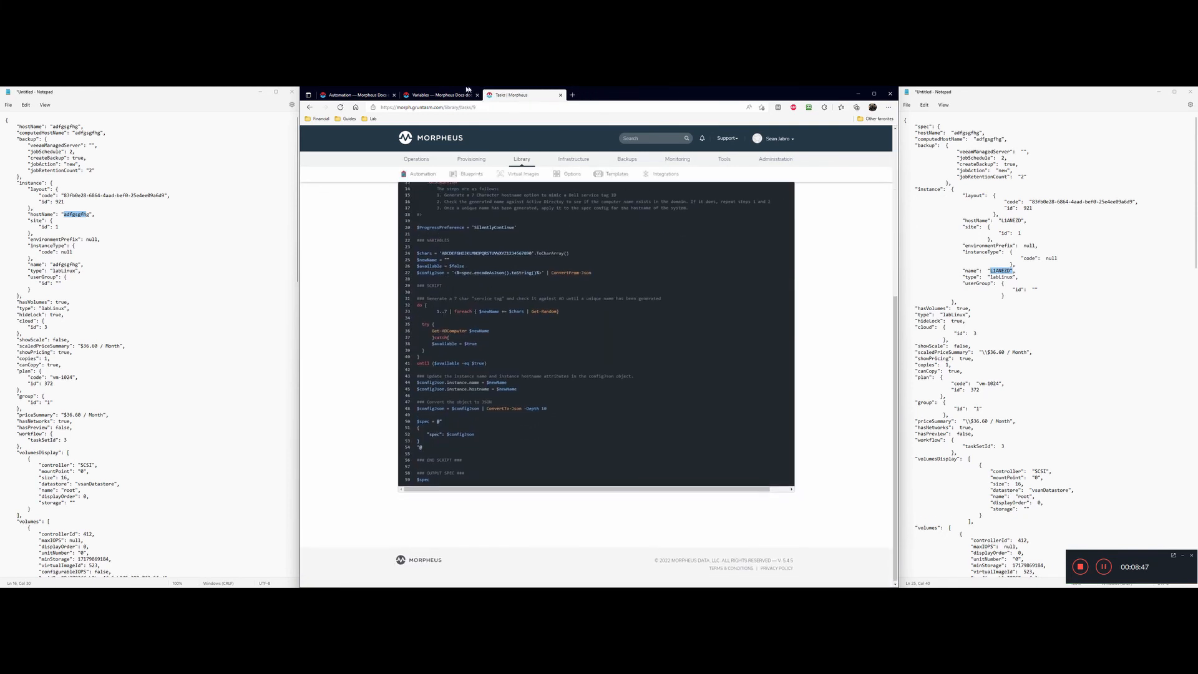
pyautogui.scroll(5, 572, 374)
# Search the web for gomorpheus in a new browser tab and open the morpheus-automation-examples repository on the Morpheus GitHub page
pyautogui.click(574, 91)
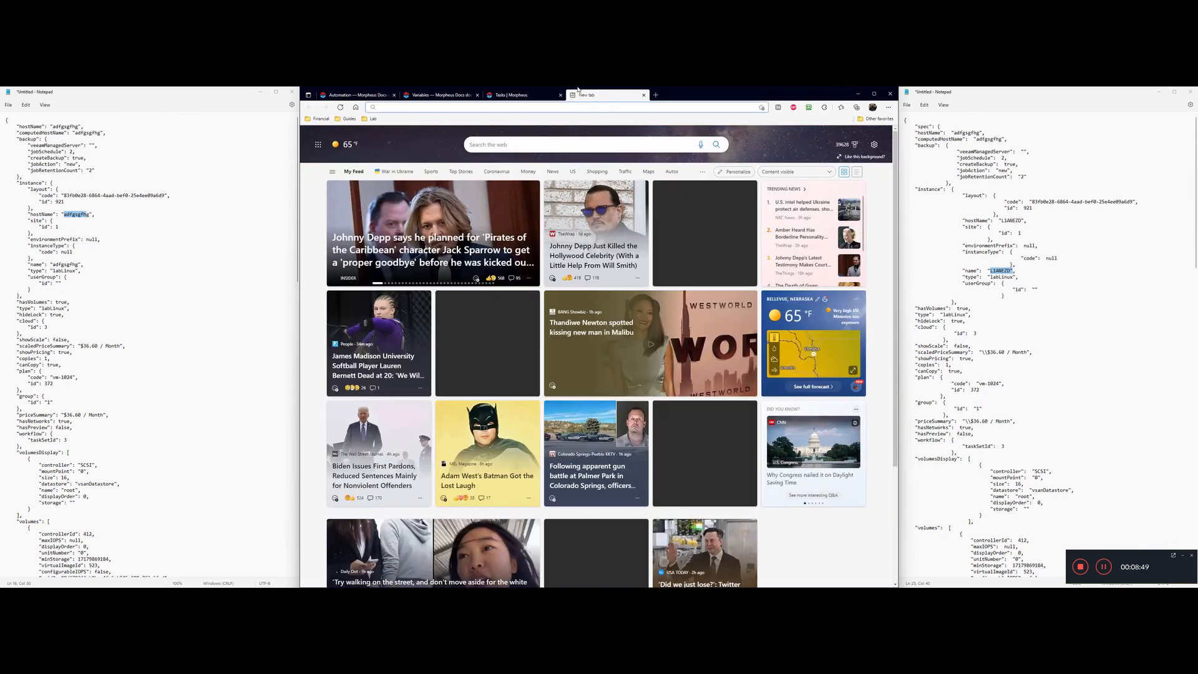
pyautogui.write('gomorpheus')
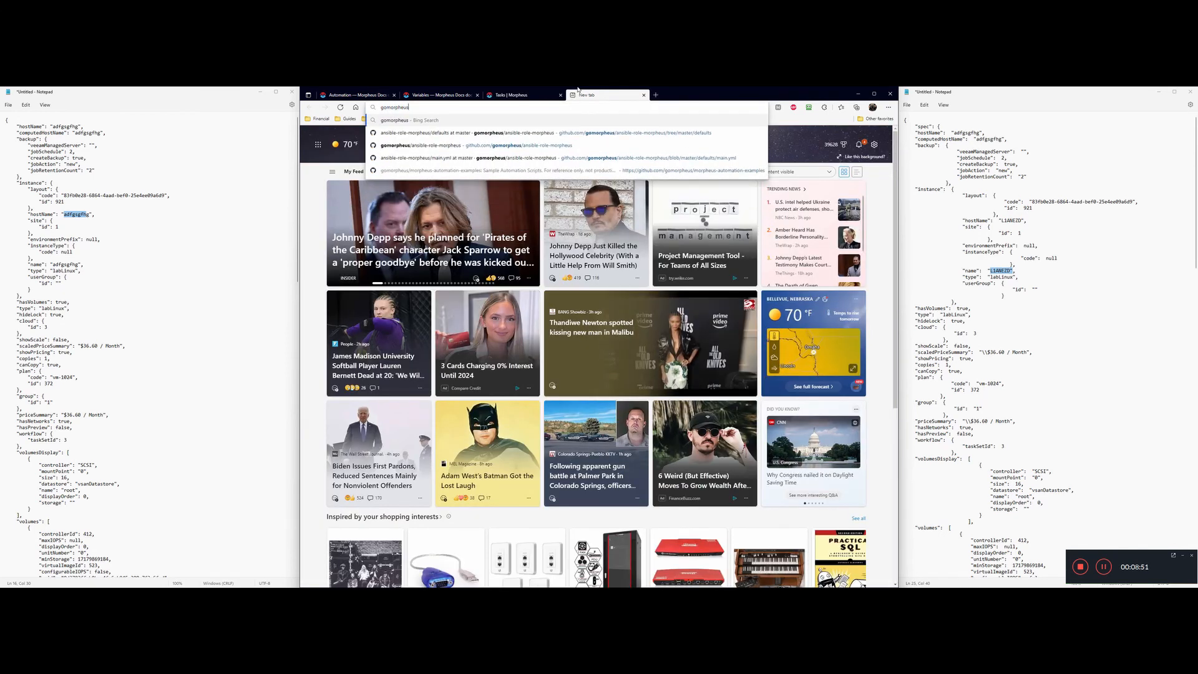
pyautogui.press('Return')
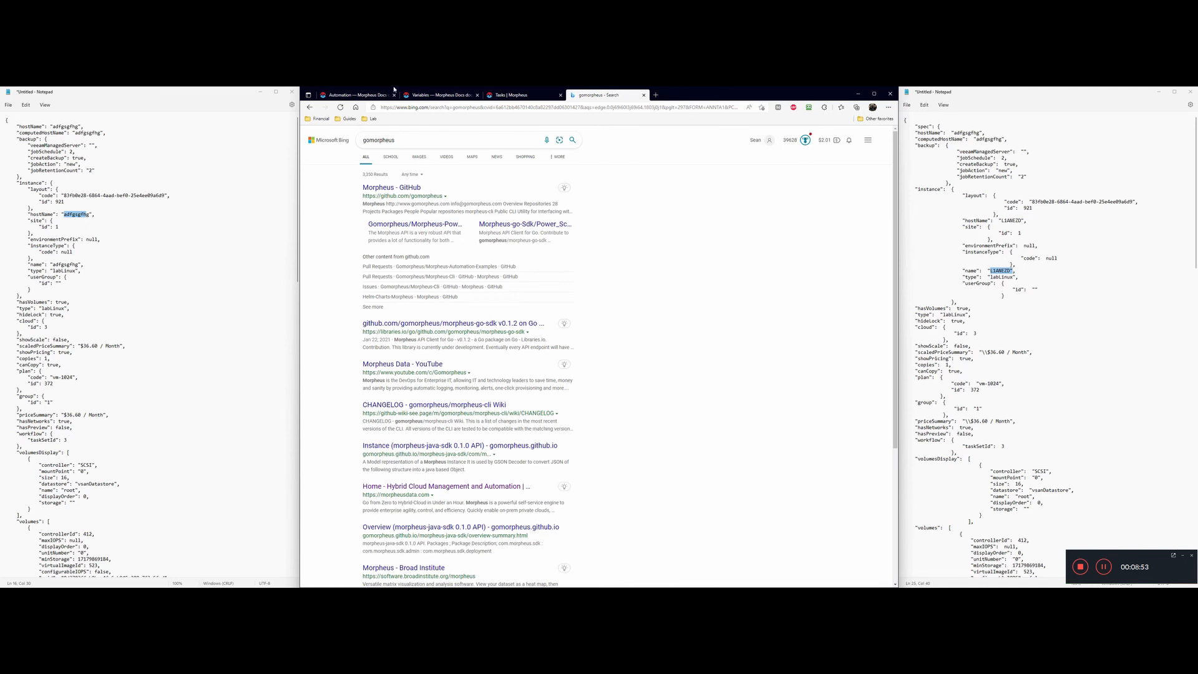
pyautogui.hotkey('ctrl', 't')
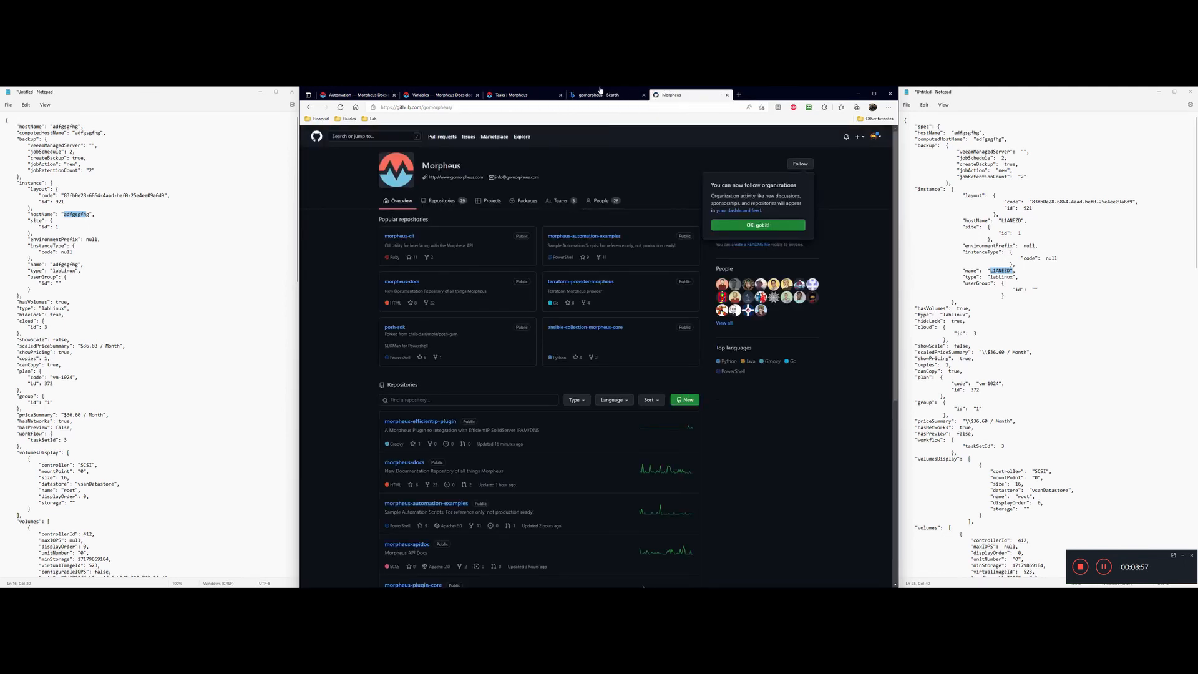
pyautogui.click(584, 236)
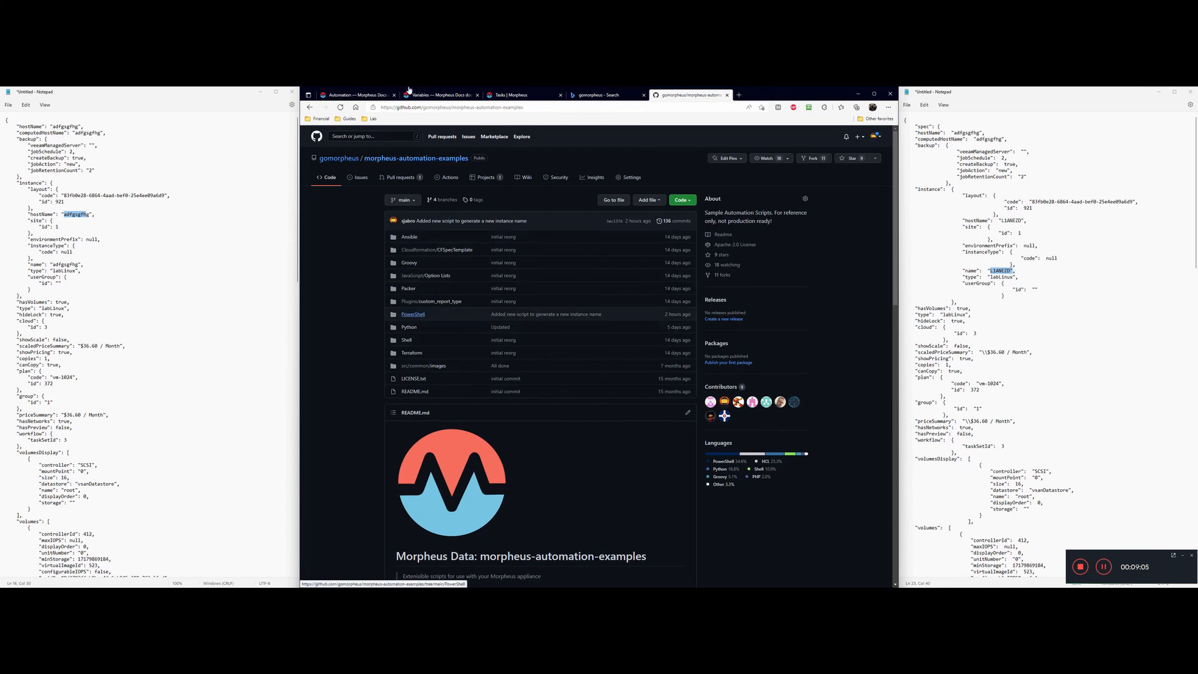
# Open generate-new-instance-name.ps1 in the repository's PowerShell/Configuration folder and look through the script
pyautogui.click(413, 314)
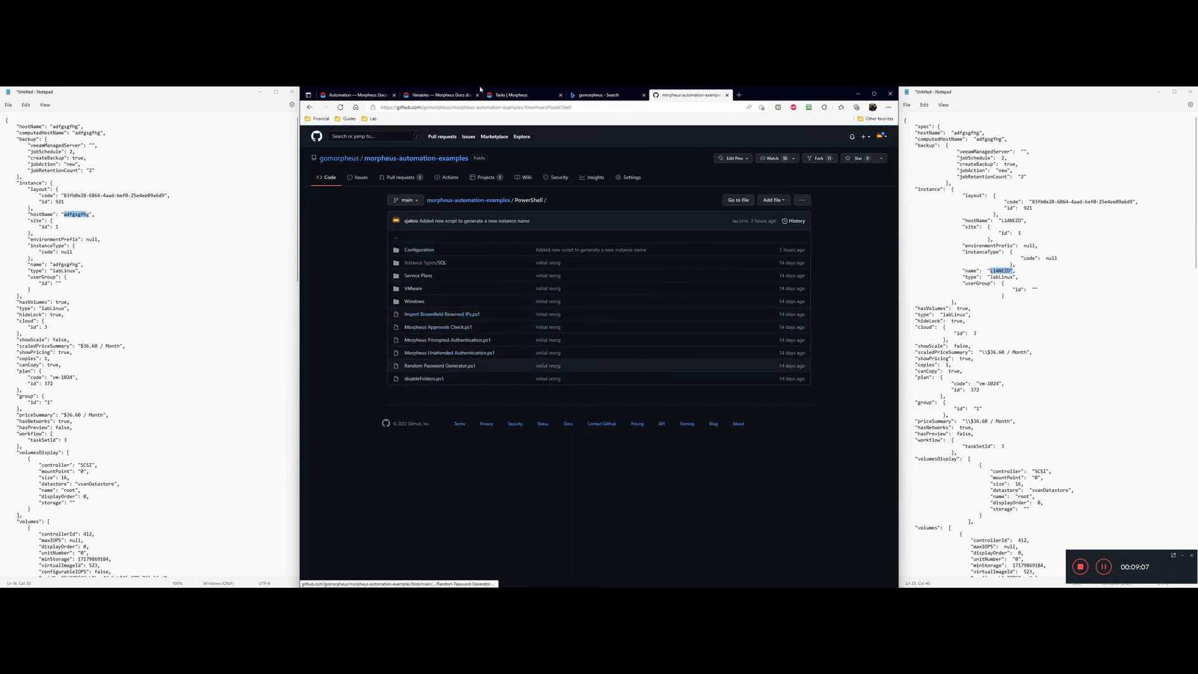
pyautogui.click(418, 249)
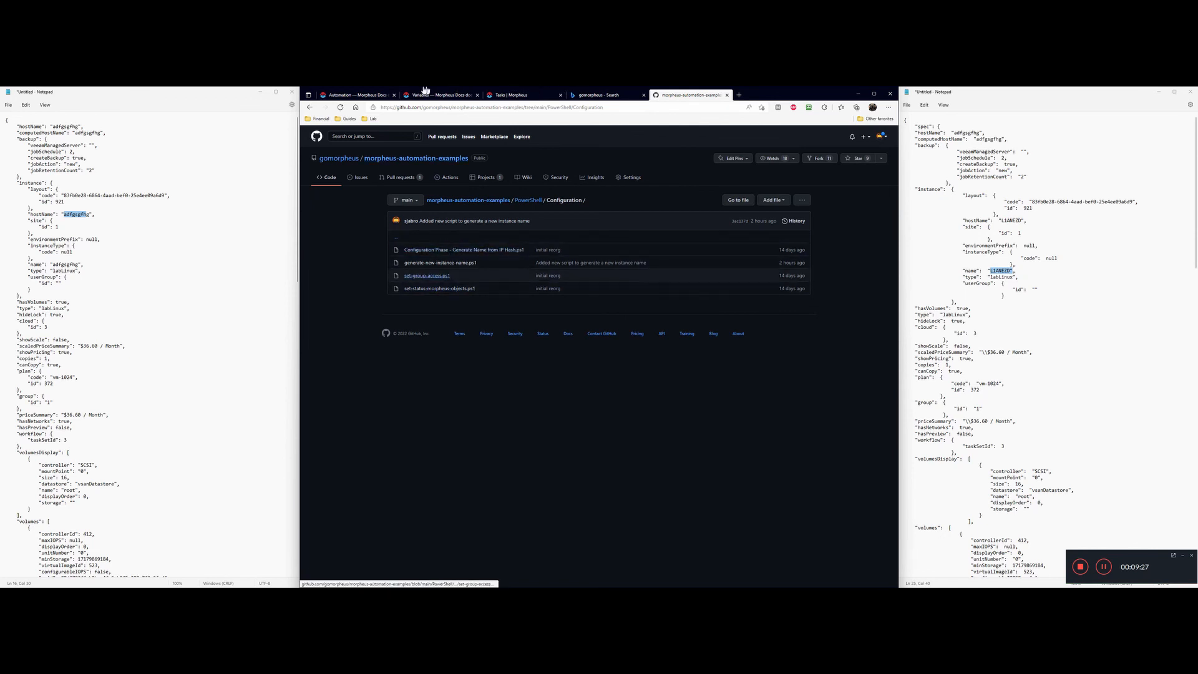
pyautogui.click(430, 262)
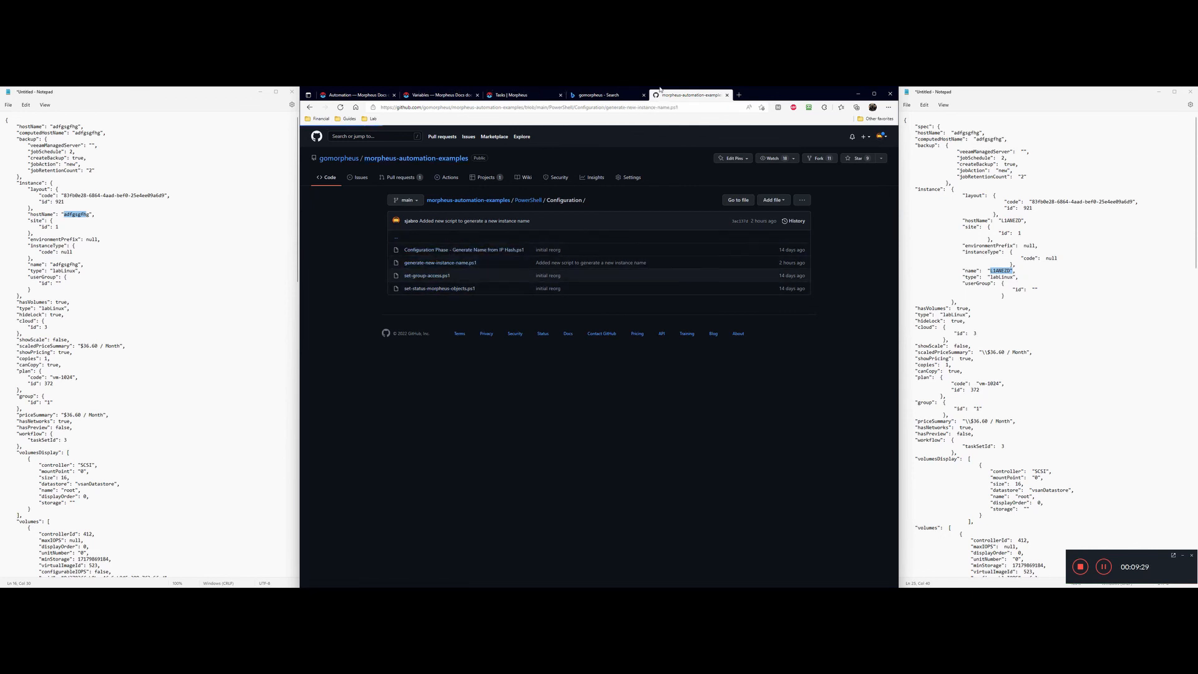
pyautogui.scroll(-5, 587, 350)
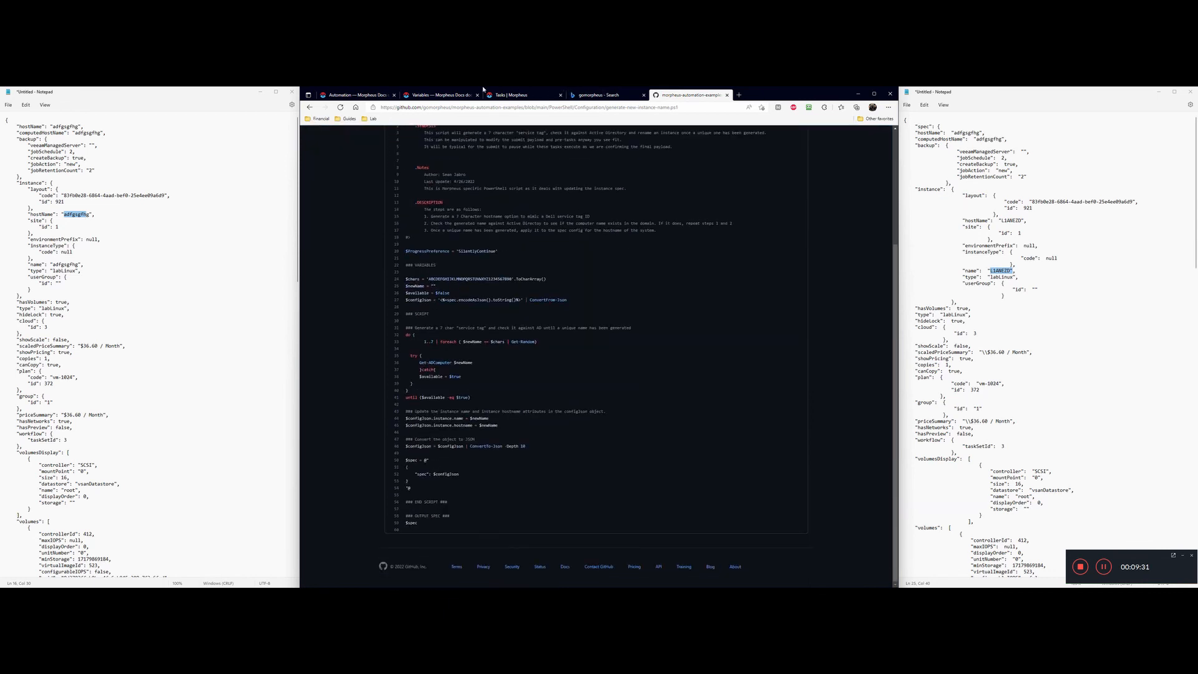
pyautogui.scroll(5, 524, 349)
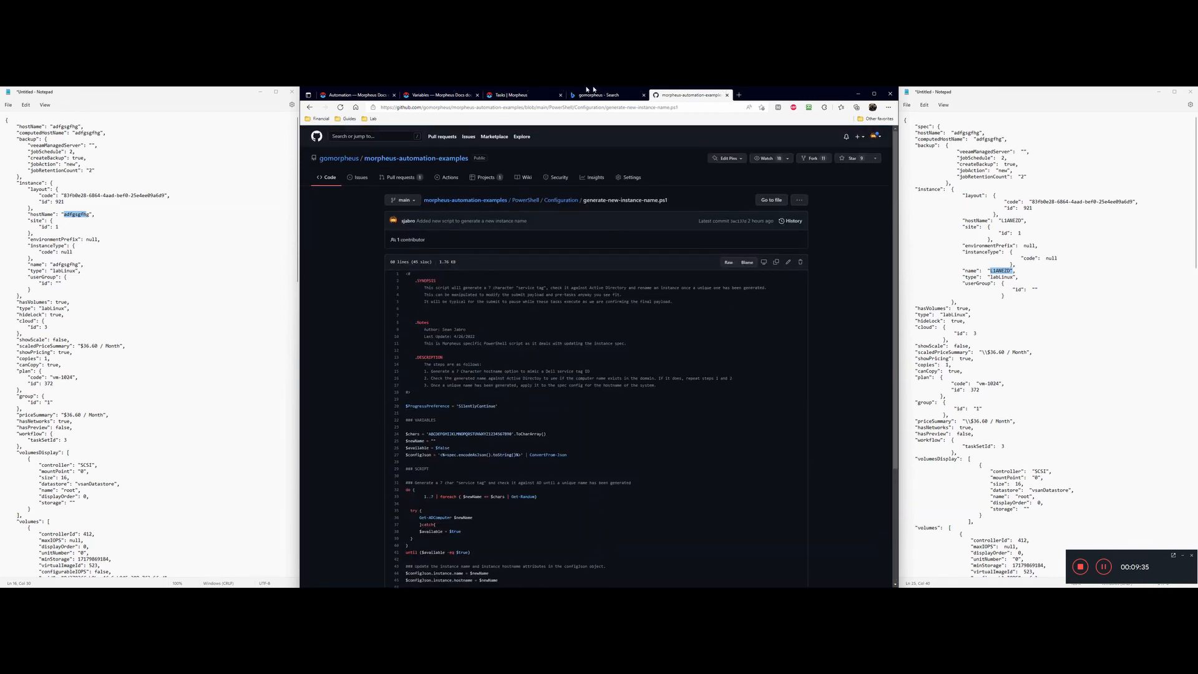
# Return to Morpheus and open the list of provisioned instances
pyautogui.click(522, 93)
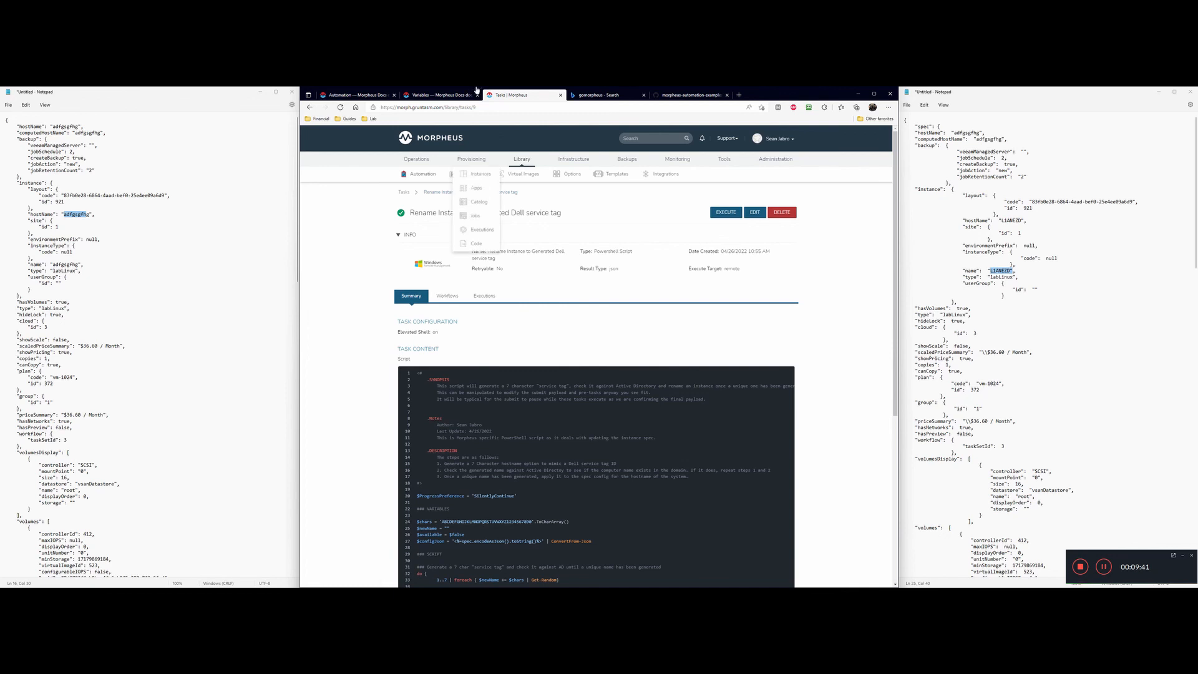
pyautogui.click(477, 174)
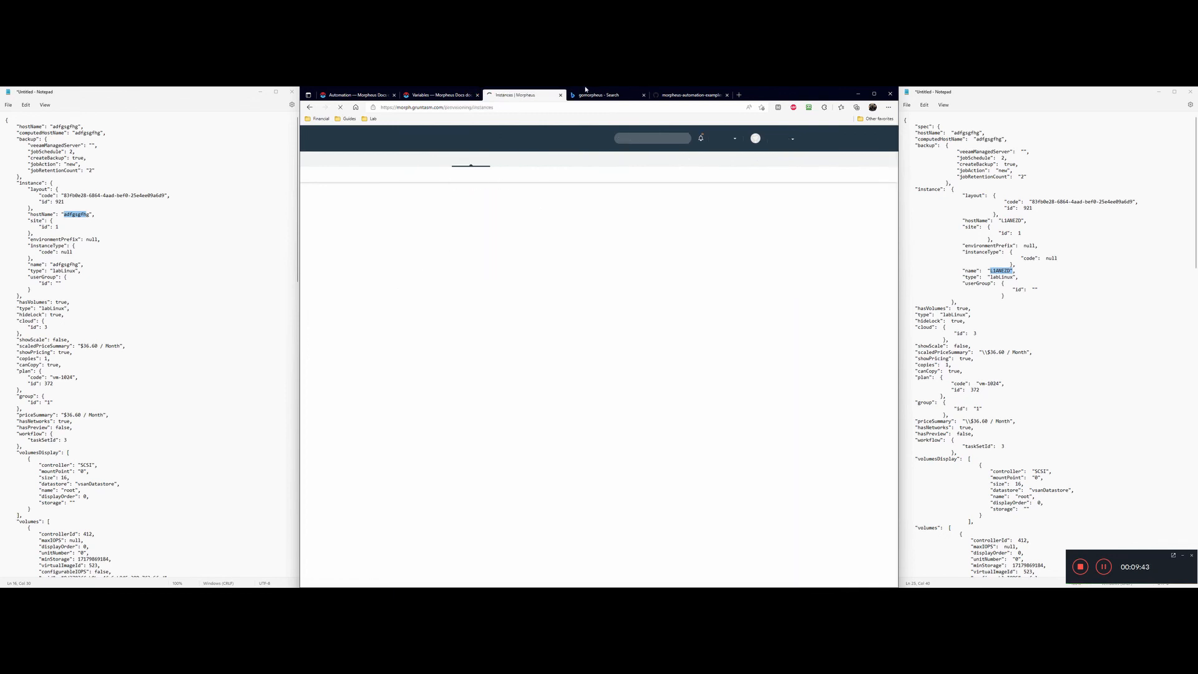